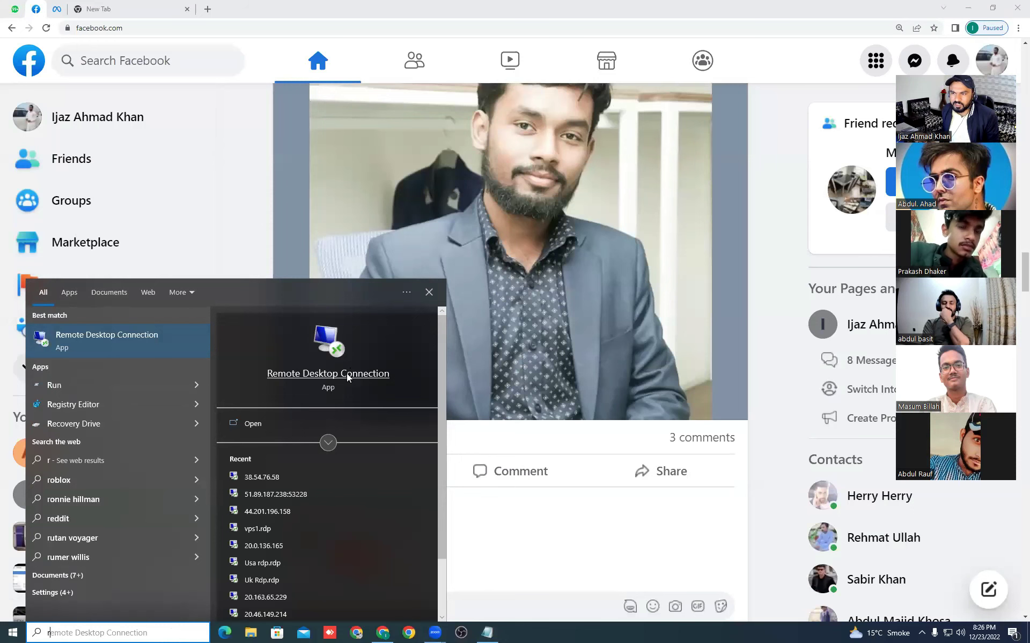
click(348, 377)
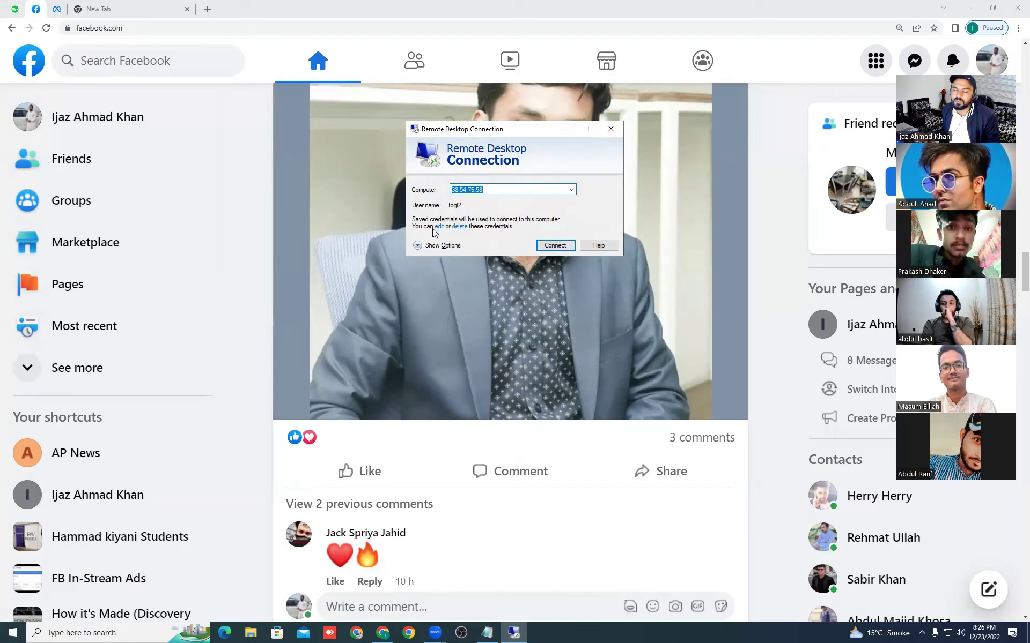
click(556, 246)
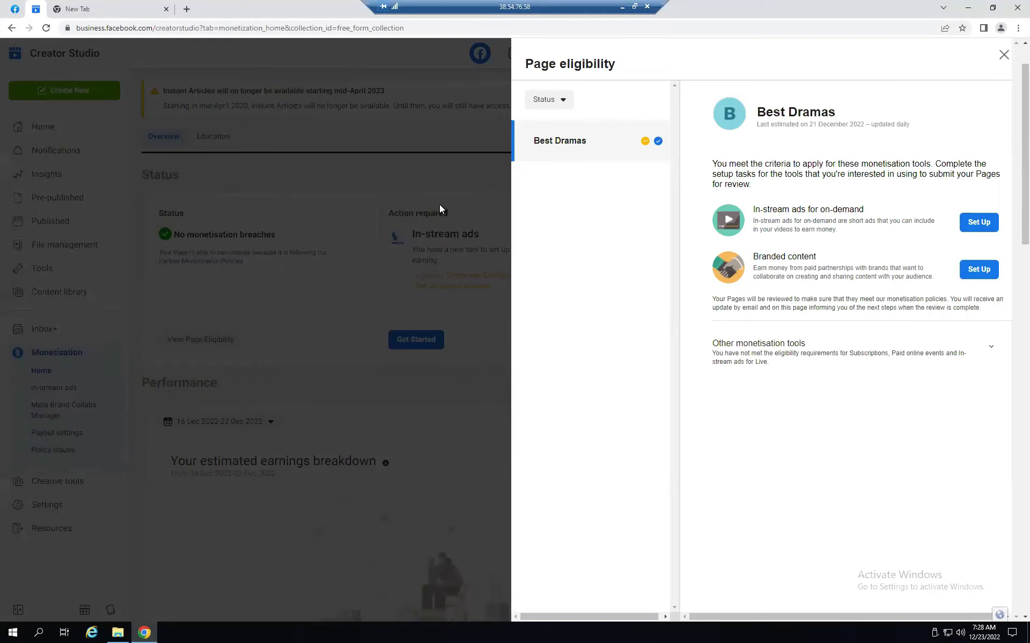
- Close the Best Dramas eligibility panel and switch the page selection to the other admin page
click(421, 174)
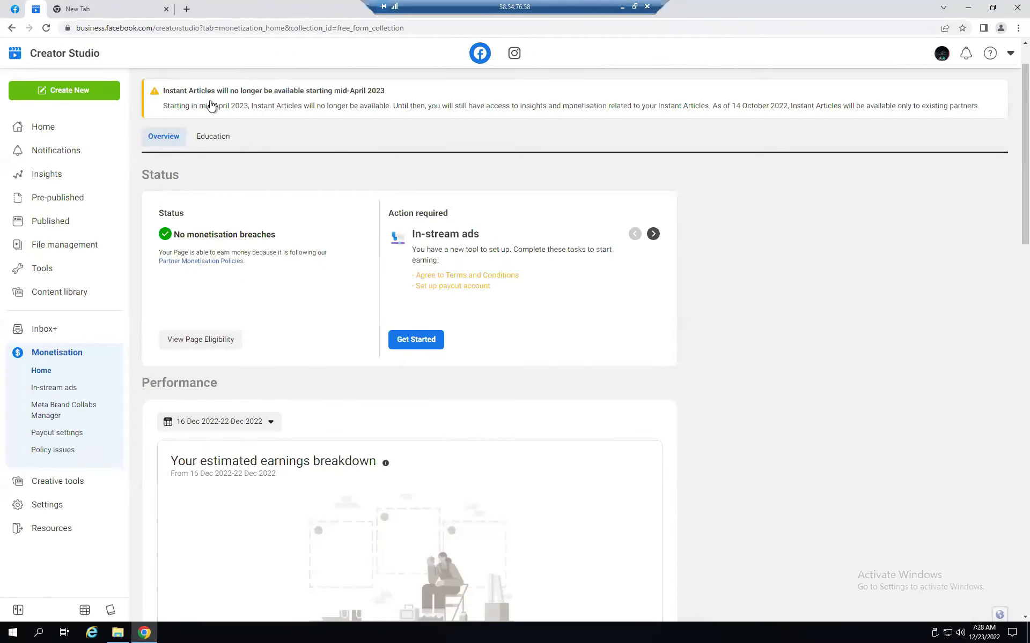
click(211, 90)
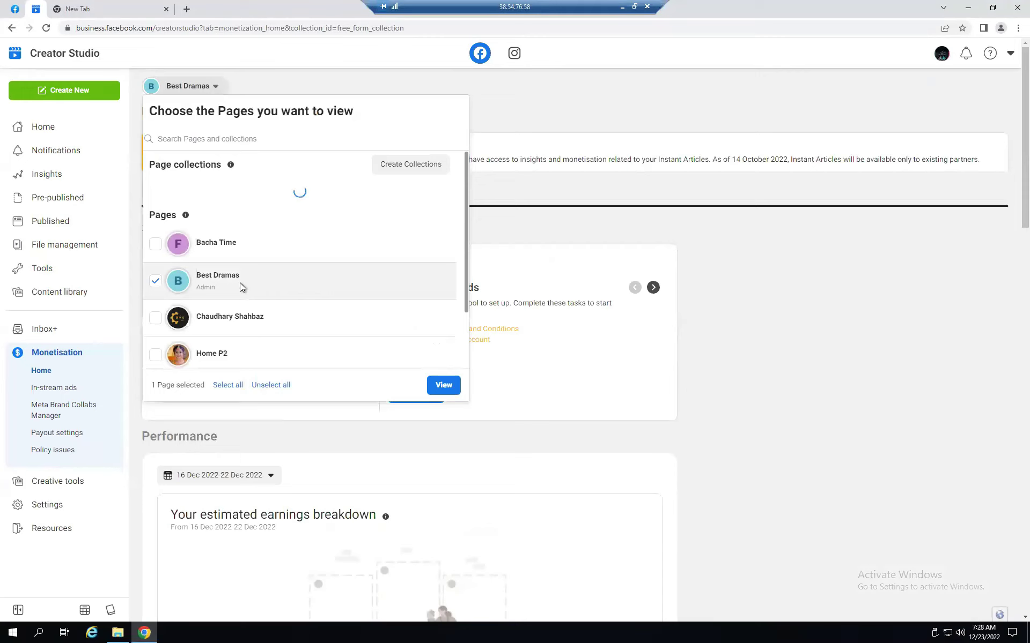
scroll(249, 332, down, 1)
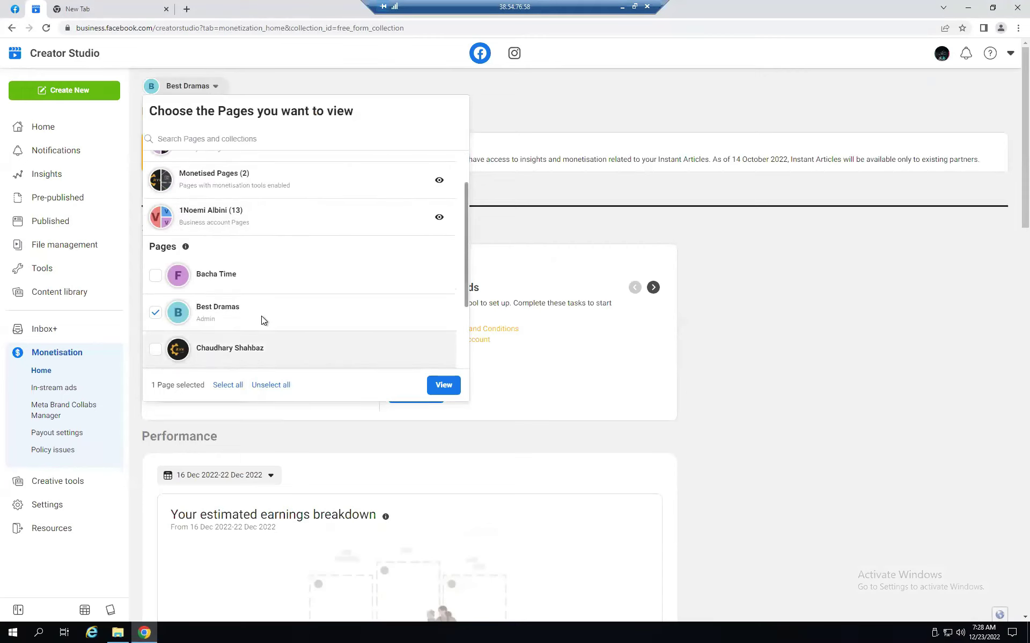
scroll(263, 320, down, 2)
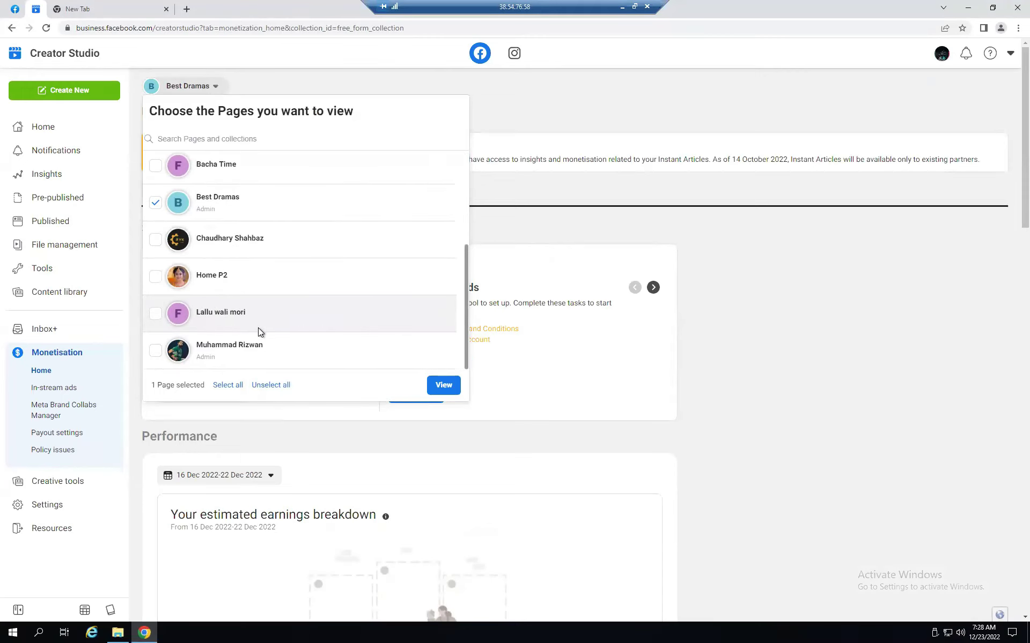
click(271, 386)
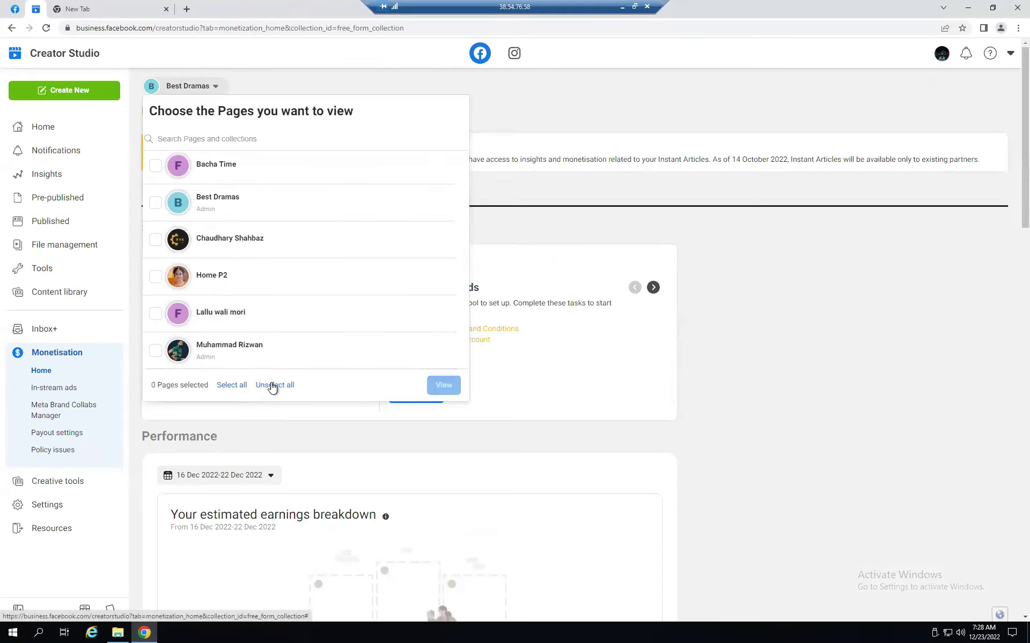
click(252, 351)
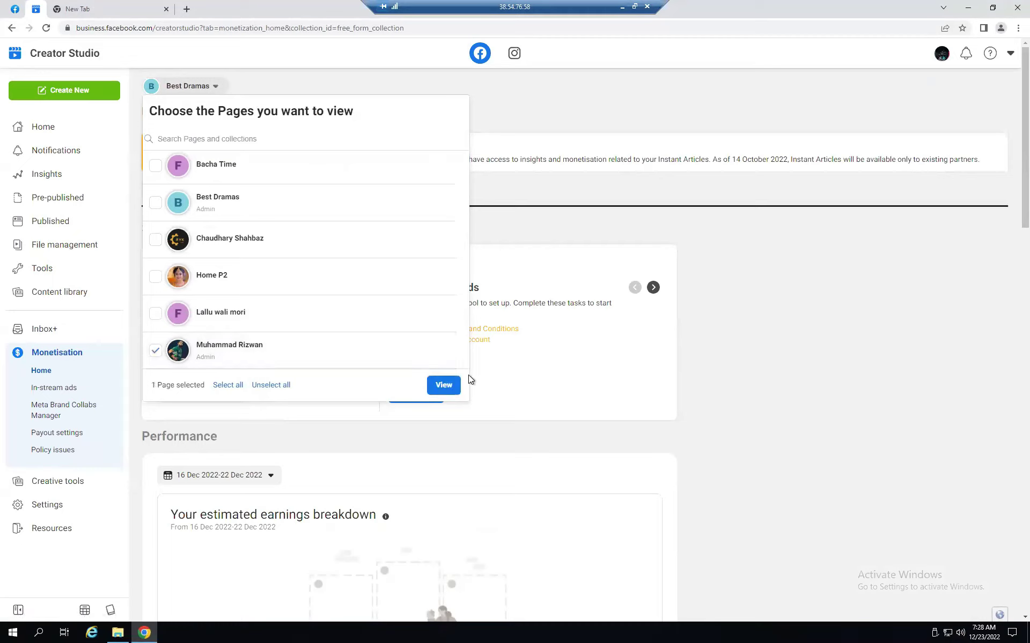
click(444, 386)
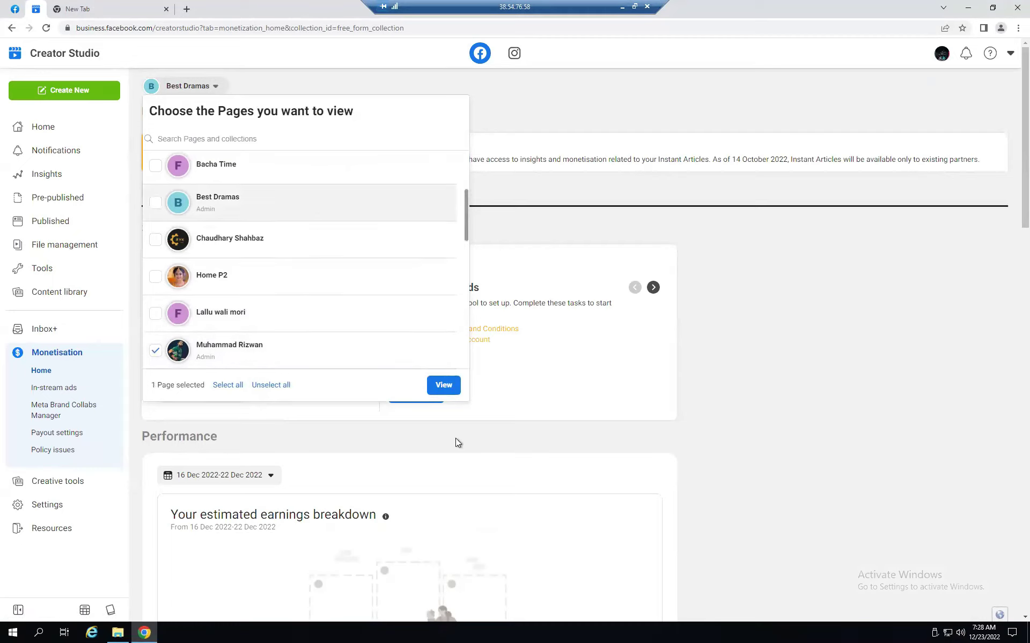
click(439, 386)
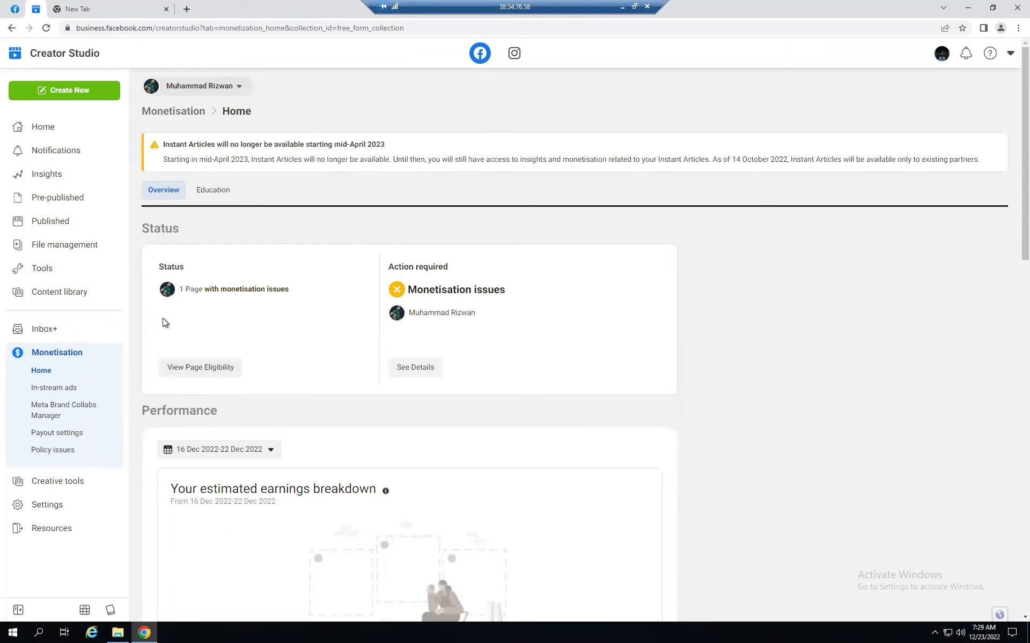
click(198, 367)
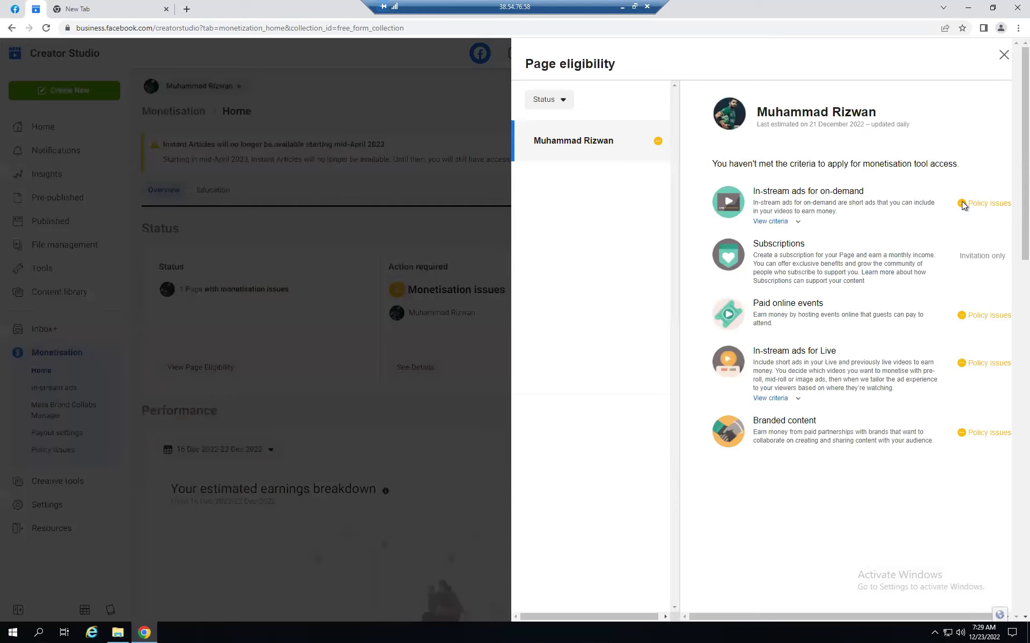
drag(953, 205, 748, 240)
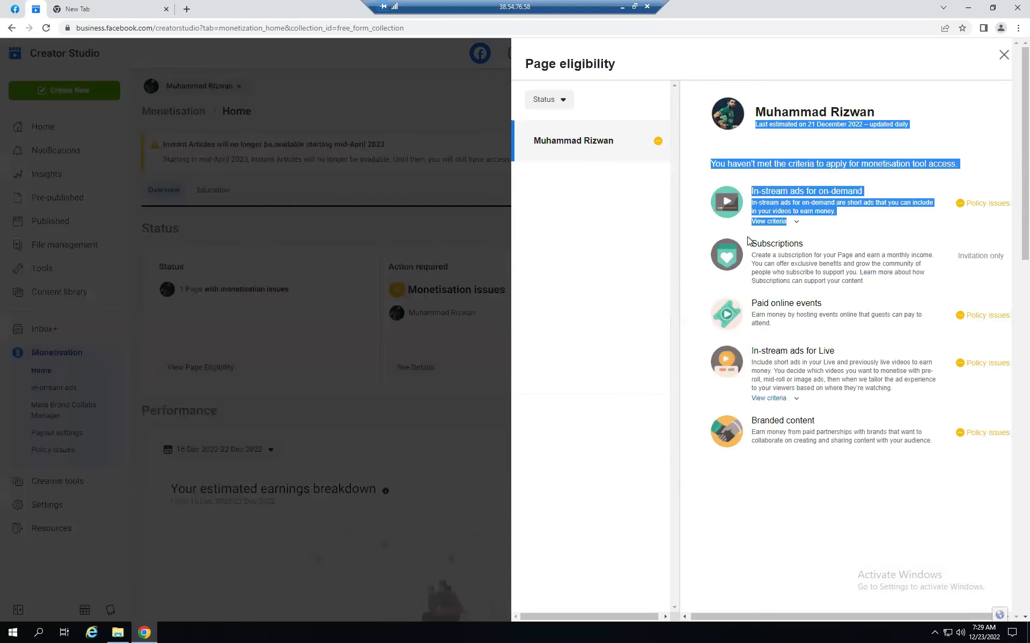
click(703, 220)
click(796, 224)
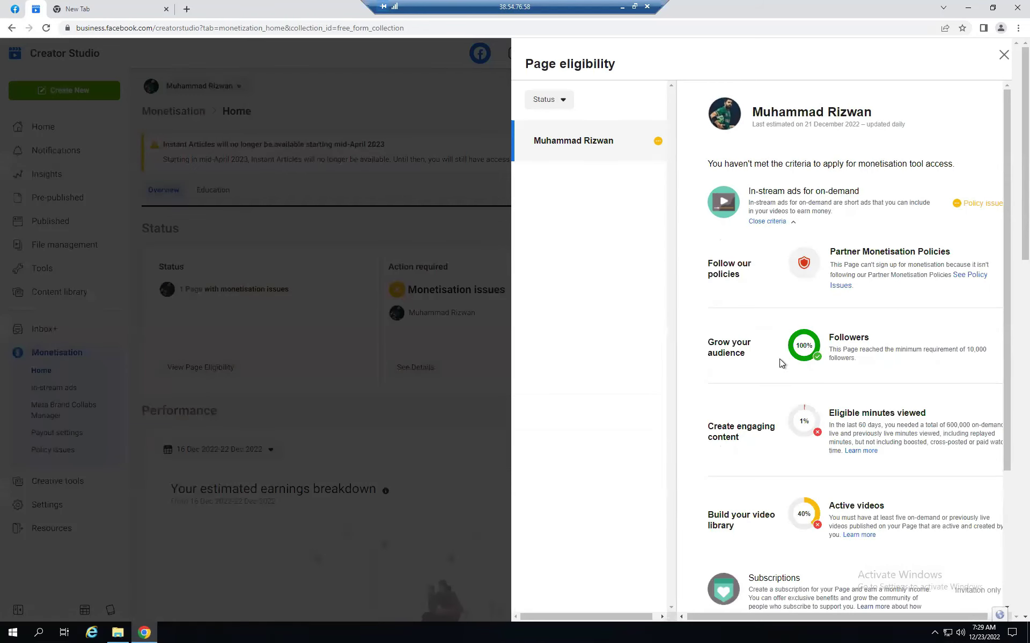
scroll(780, 359, down, 2)
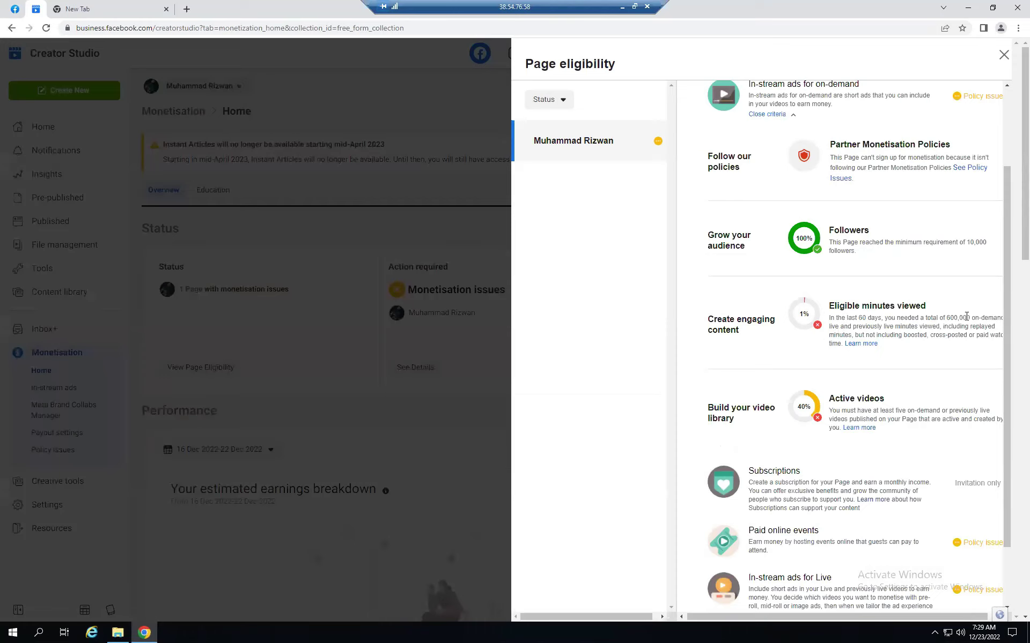
drag(970, 319, 933, 318)
key(ctrl+plus)
key(ctrl+plus)
key(ctrl+plus)
key(ctrl+plus)
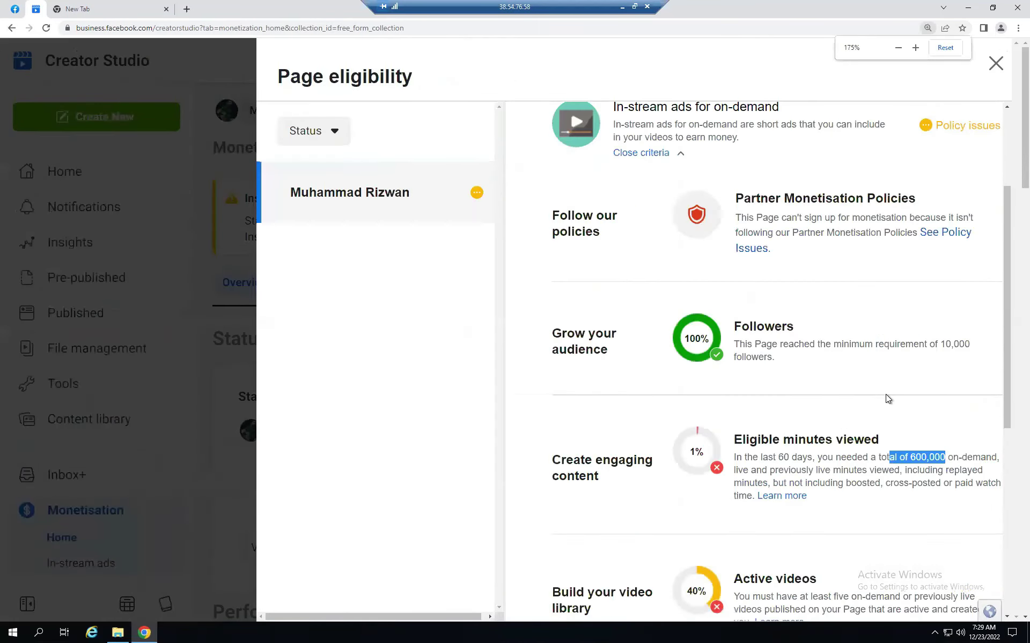
key(ctrl+plus)
scroll(884, 393, down, 3)
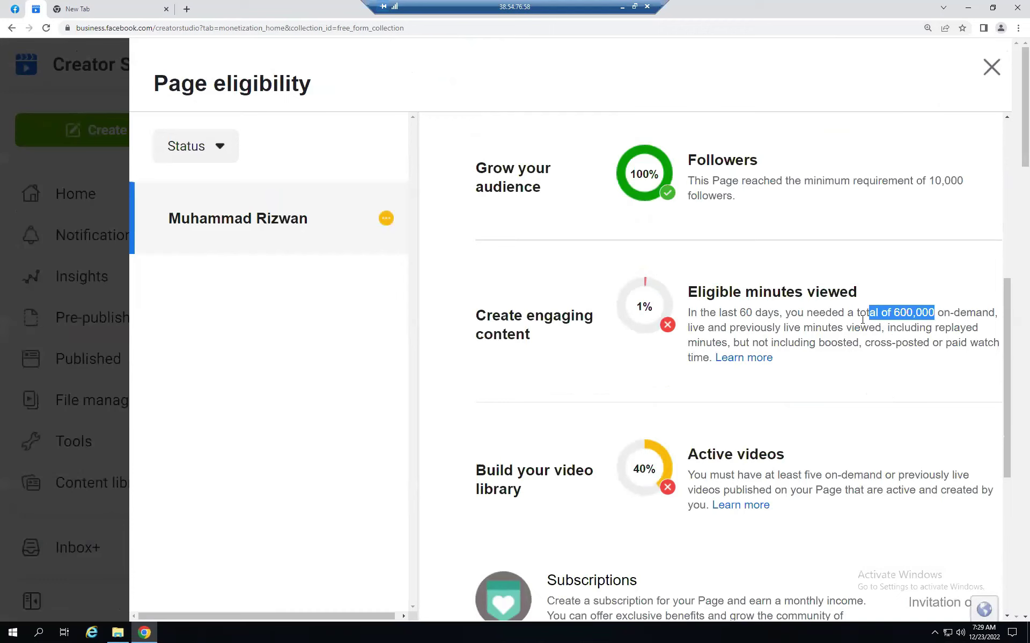
scroll(804, 421, down, 2)
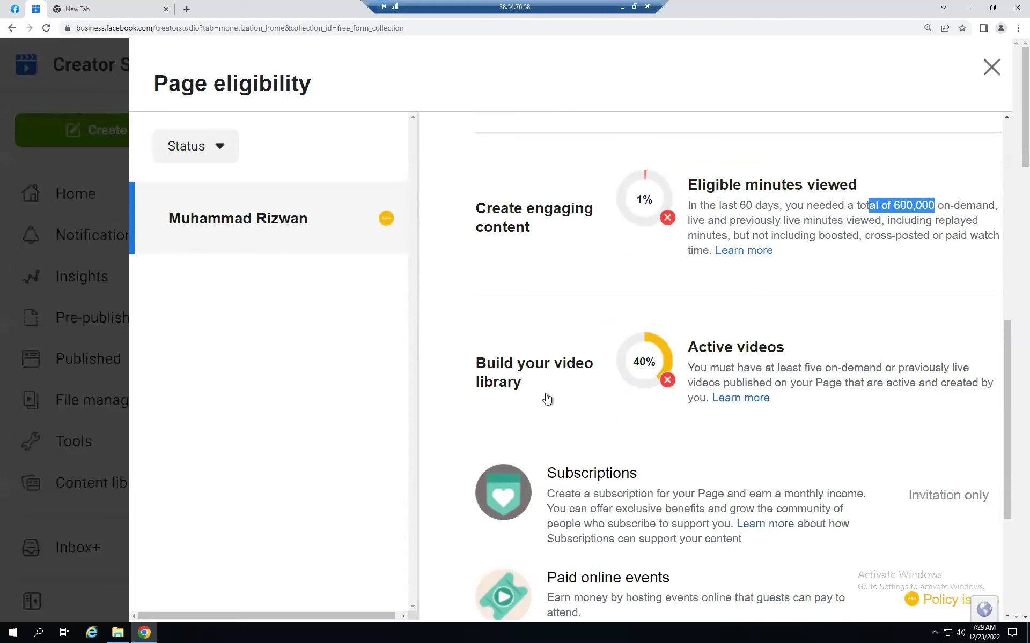
scroll(694, 372, up, 3)
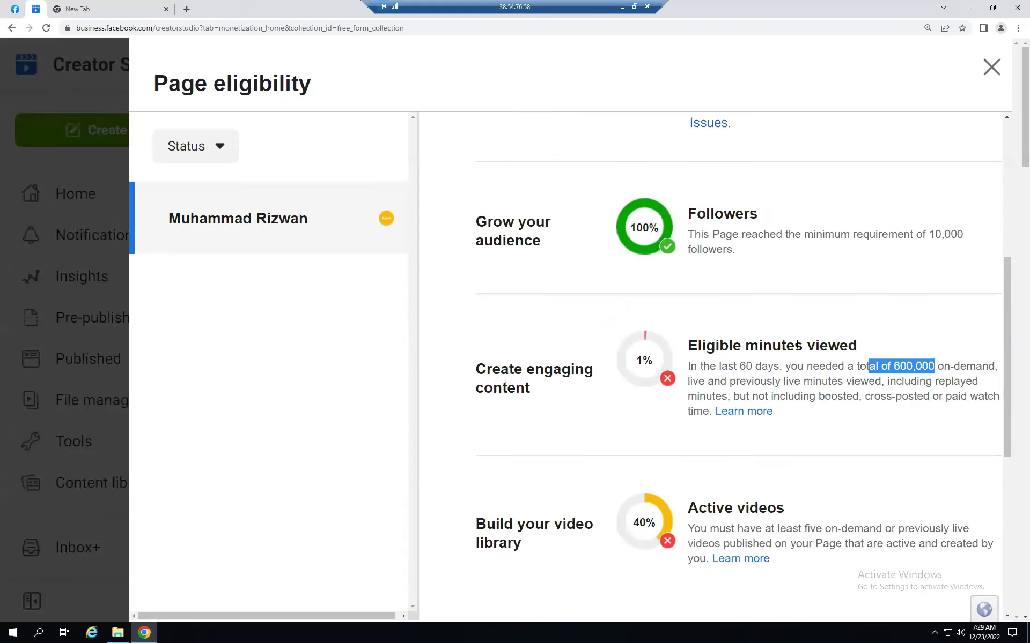
scroll(820, 330, up, 3)
scroll(917, 263, up, 2)
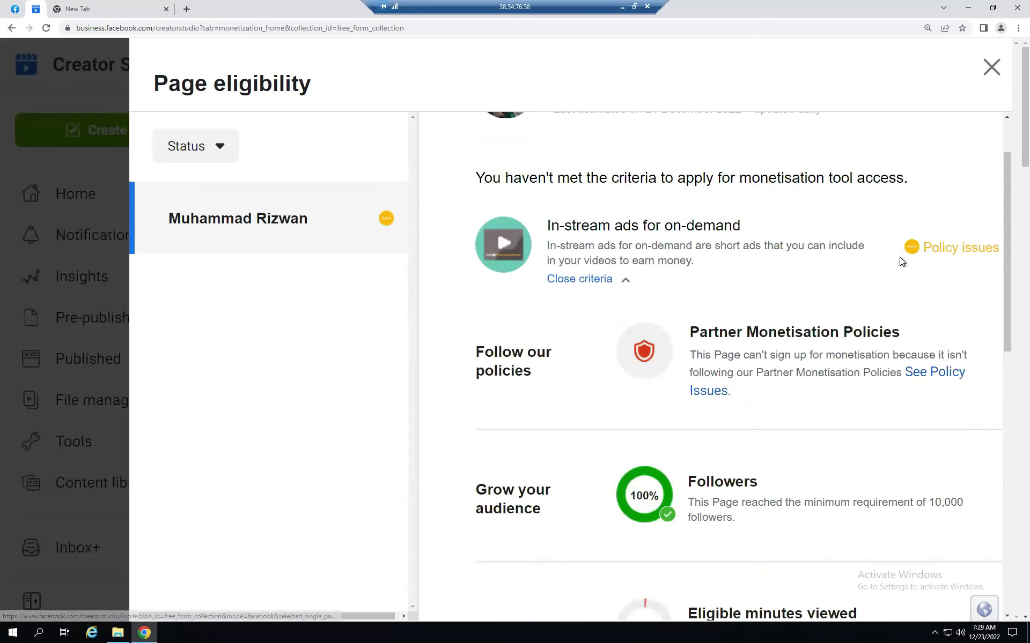
drag(921, 247, 991, 247)
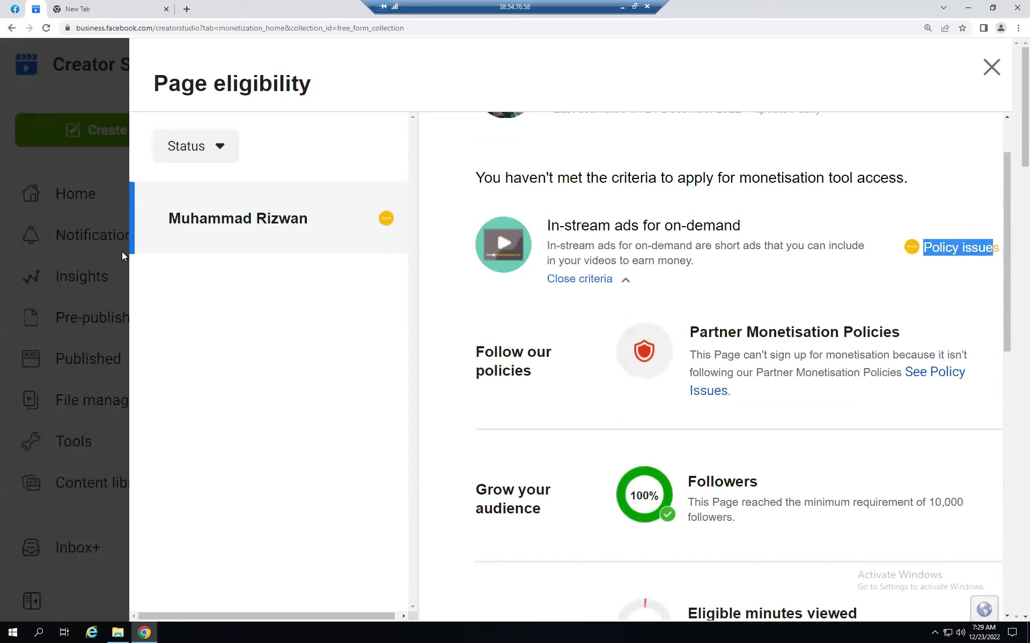
click(256, 346)
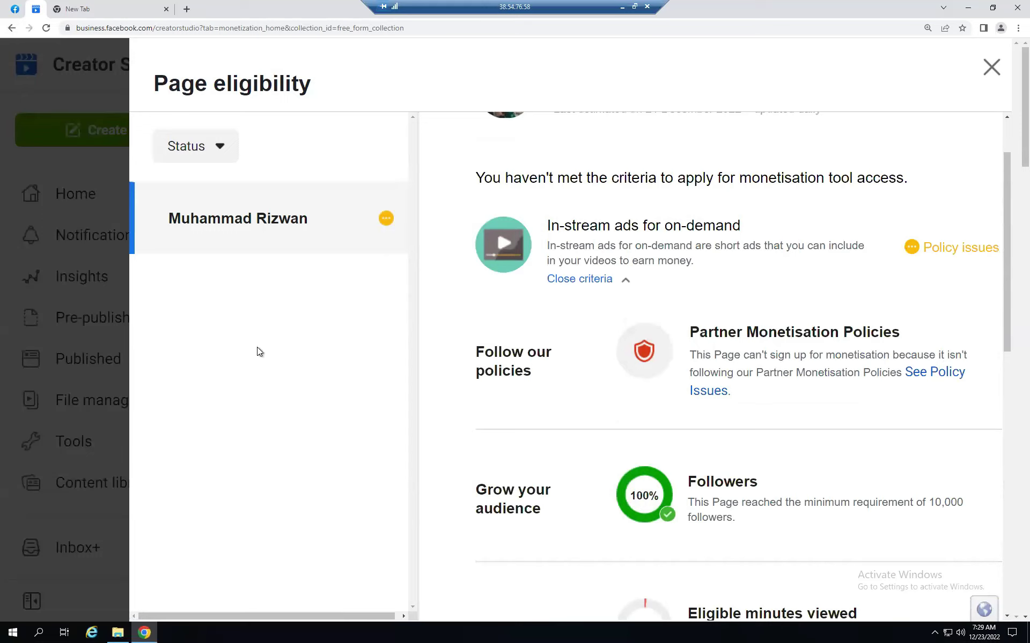
click(992, 66)
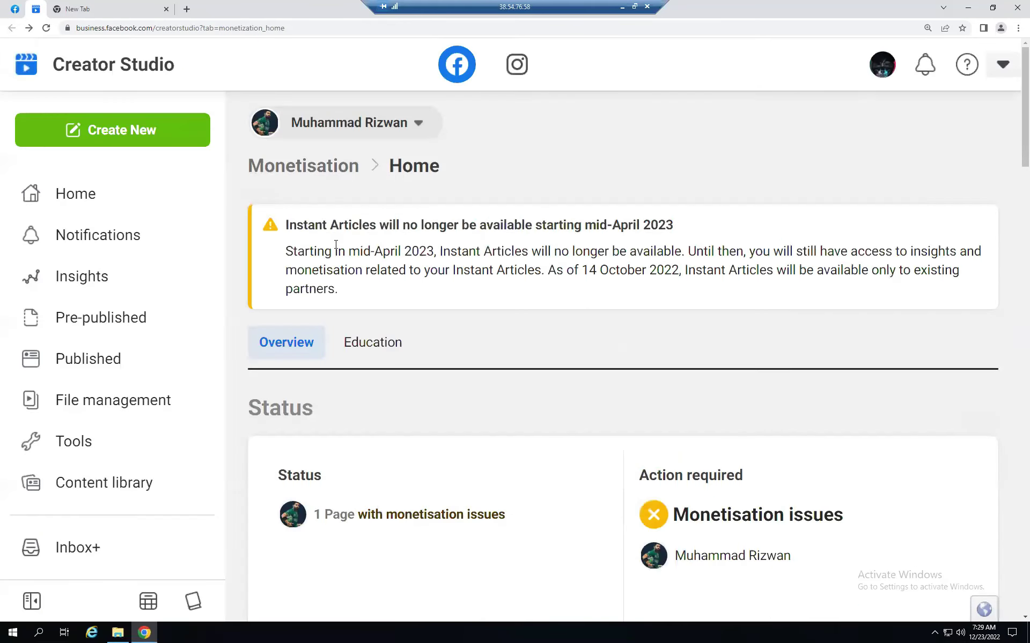
- In the page picker, clear all currently selected pages
click(348, 132)
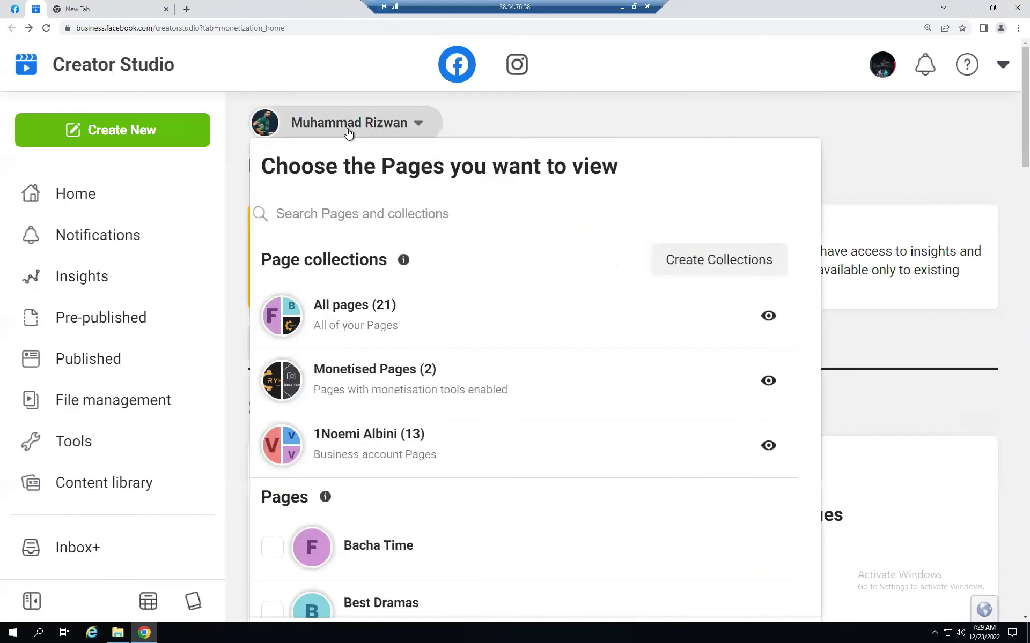
scroll(388, 407, down, 5)
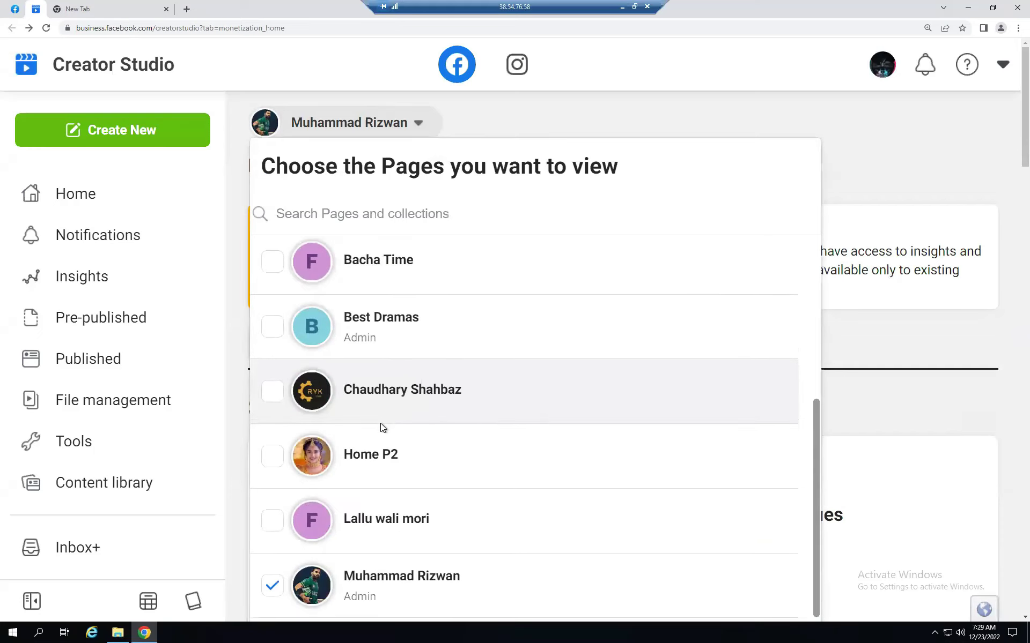
scroll(361, 368, up, 2)
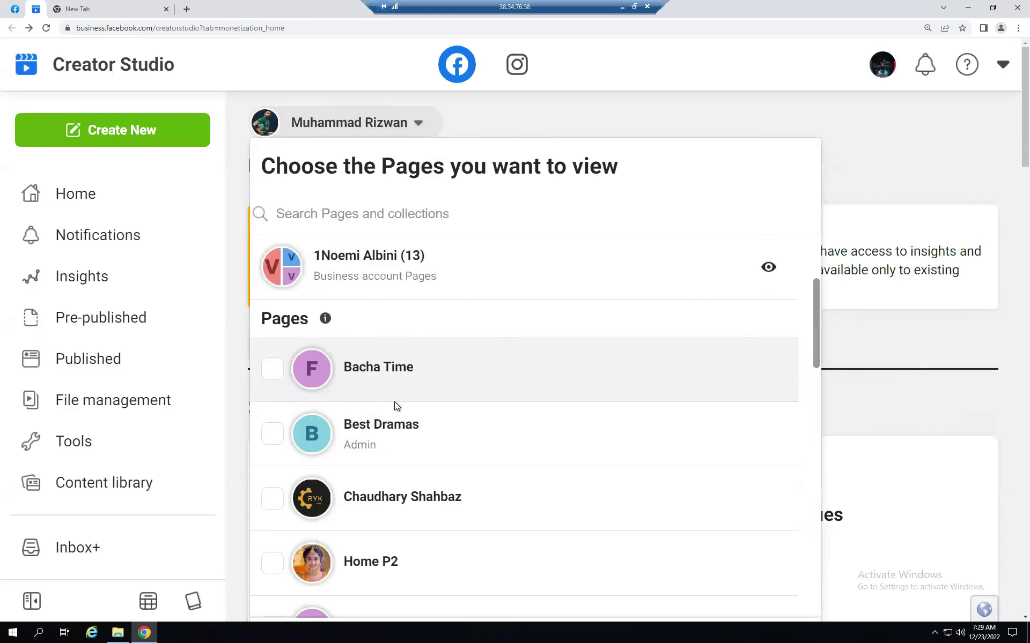
scroll(472, 533, down, 6)
scroll(577, 499, down, 4)
scroll(892, 338, down, 4)
click(475, 437)
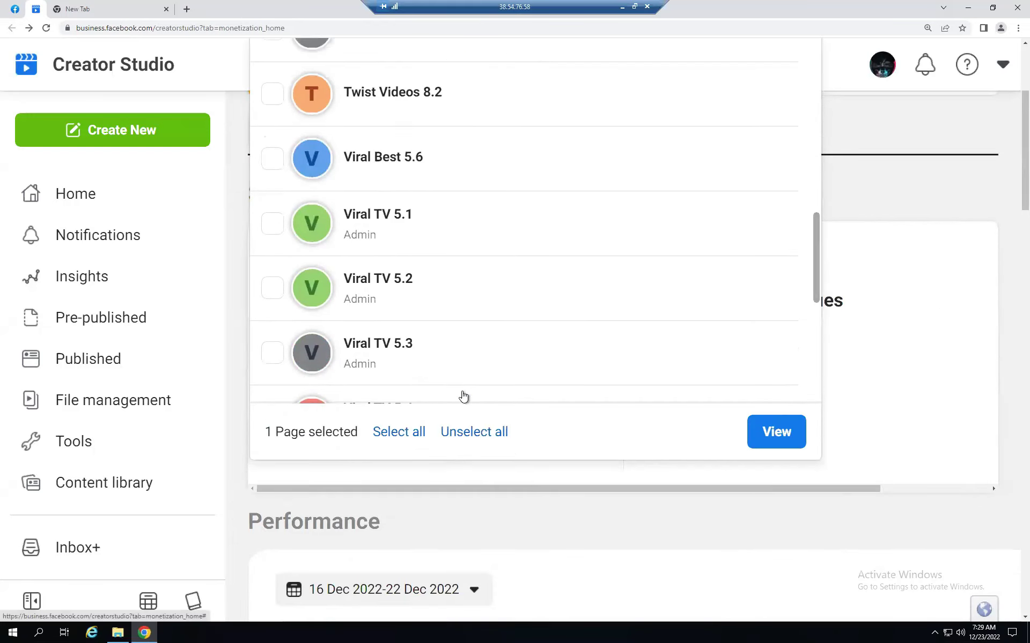
- Select only Best Dramas, load its monetisation overview and show its page eligibility
scroll(453, 346, up, 10)
scroll(448, 342, up, 5)
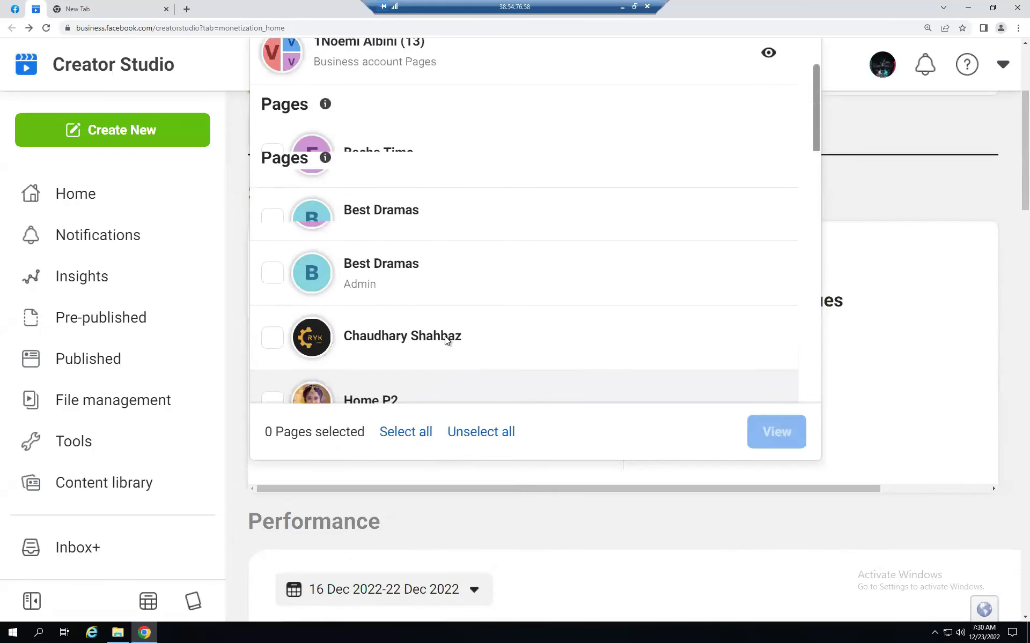
scroll(395, 381, down, 1)
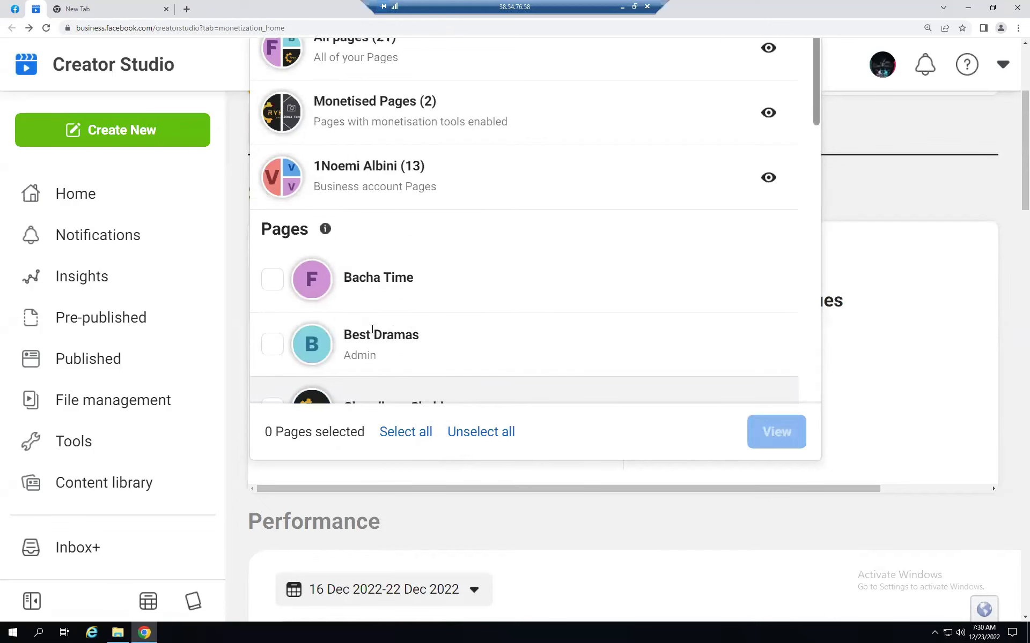
click(392, 334)
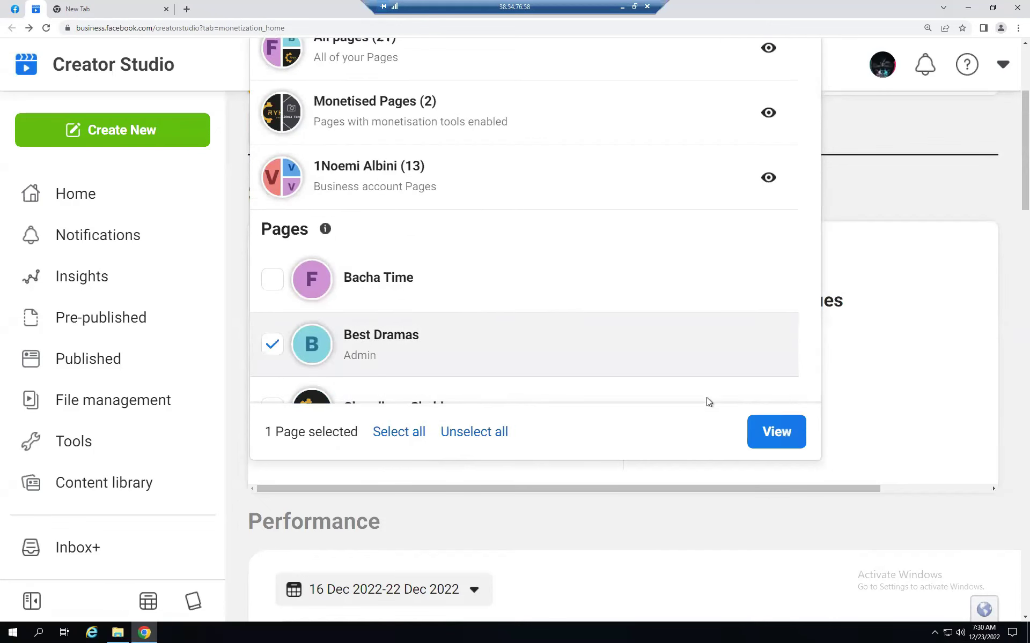
click(778, 433)
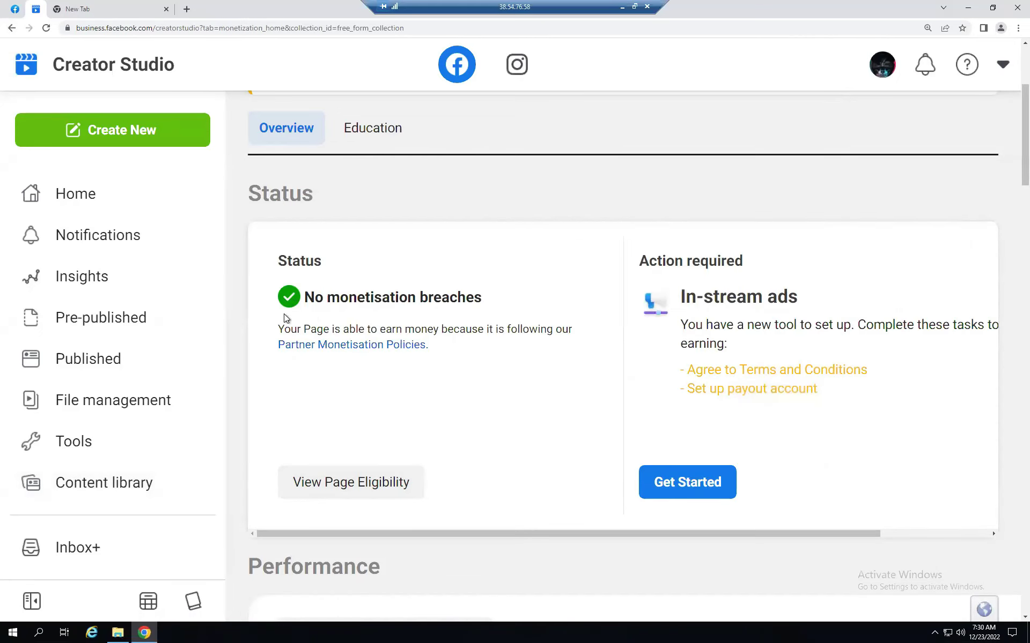
click(349, 486)
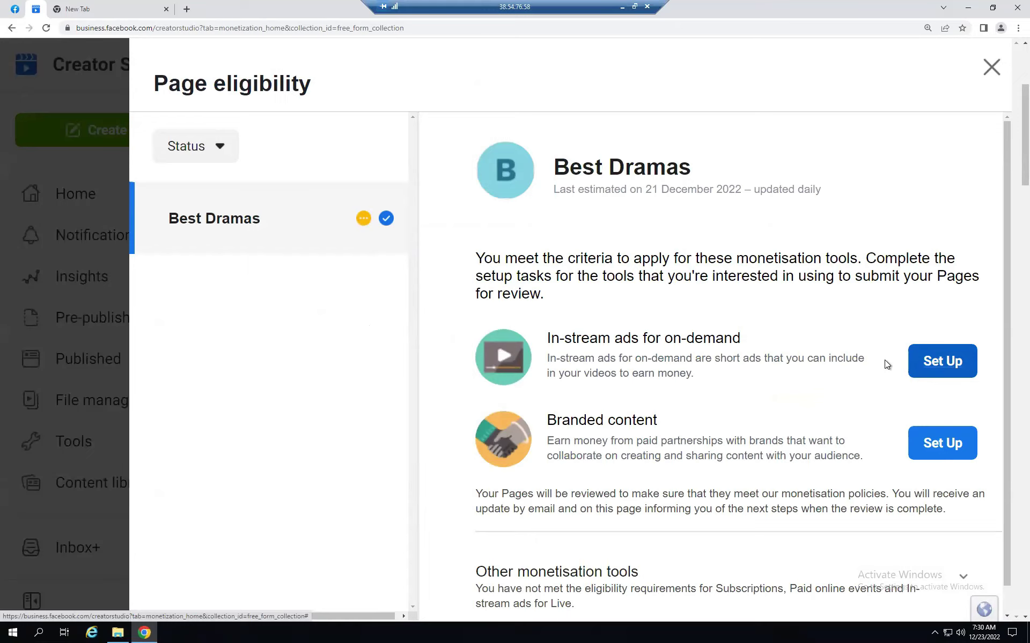
- Start setup for in-stream ads for on-demand on Best Dramas
click(942, 362)
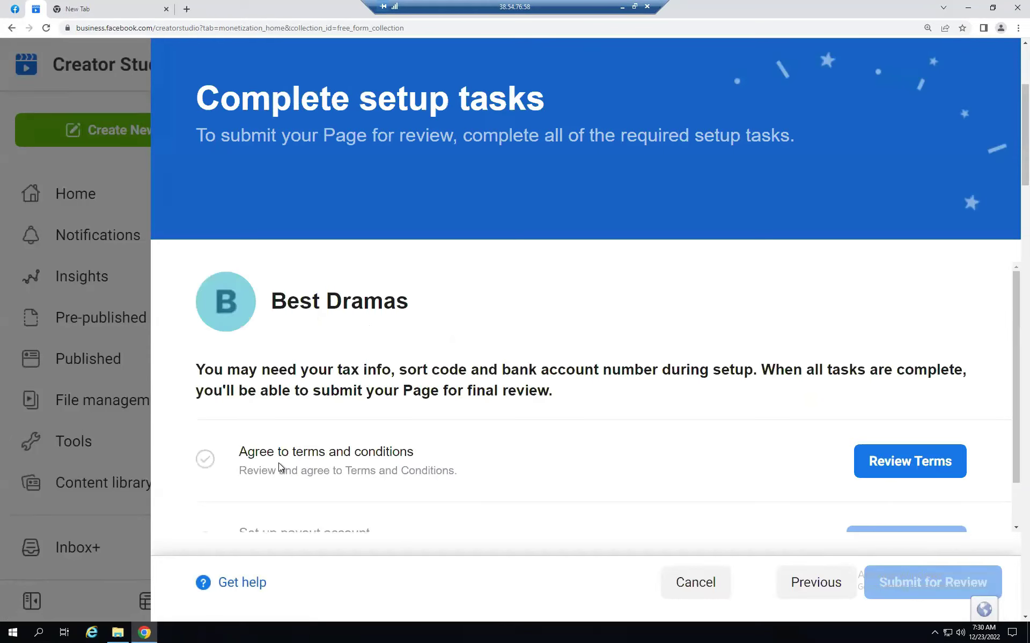
- Read through the terms and conditions and agree to them
click(900, 462)
scroll(660, 436, down, 3)
scroll(659, 436, down, 12)
scroll(656, 432, down, 15)
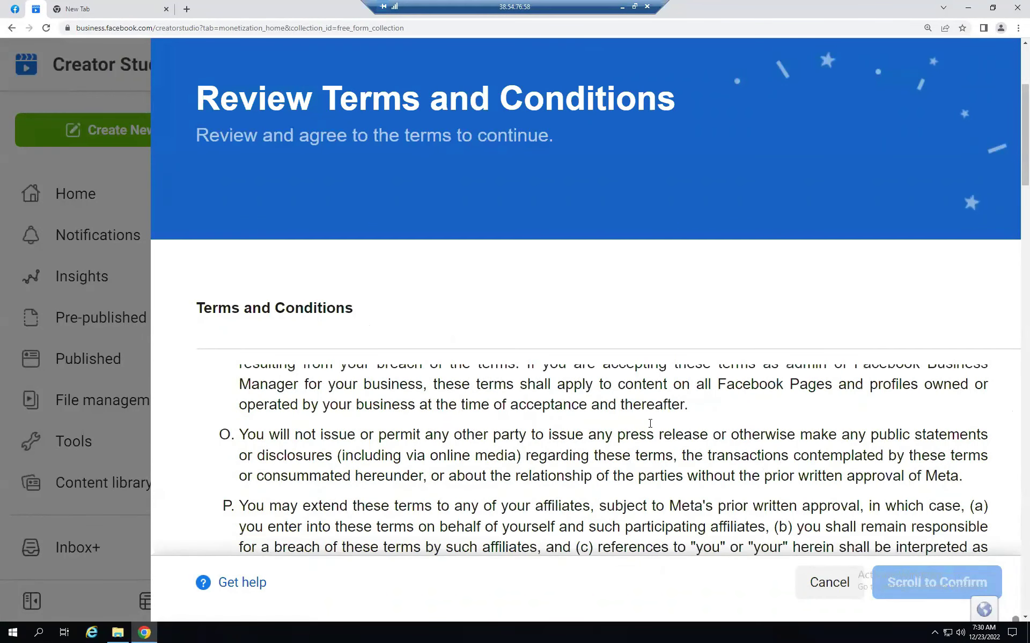
scroll(649, 422, down, 5)
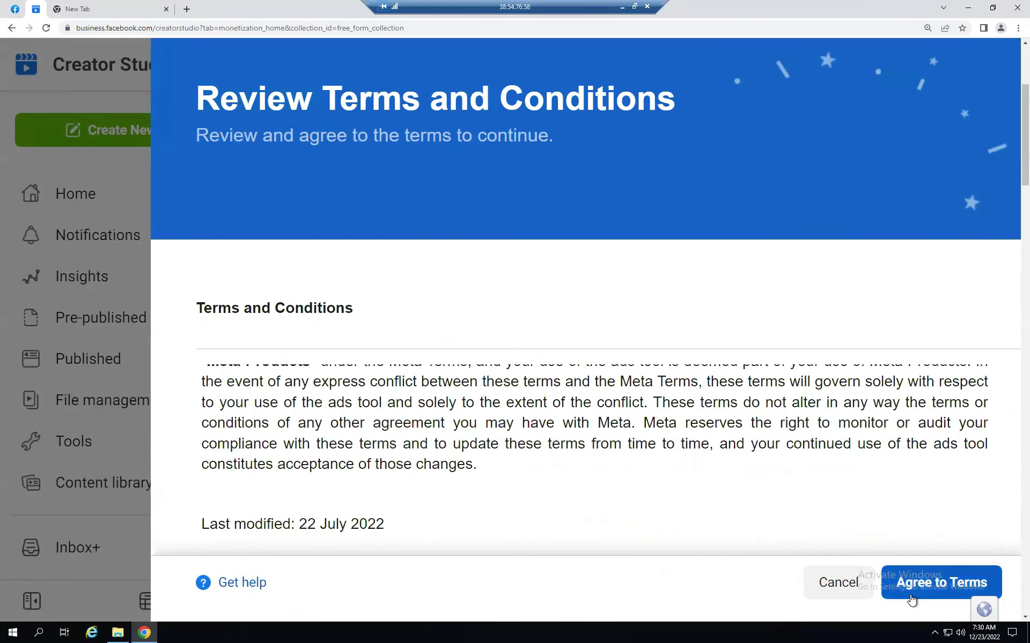
click(937, 588)
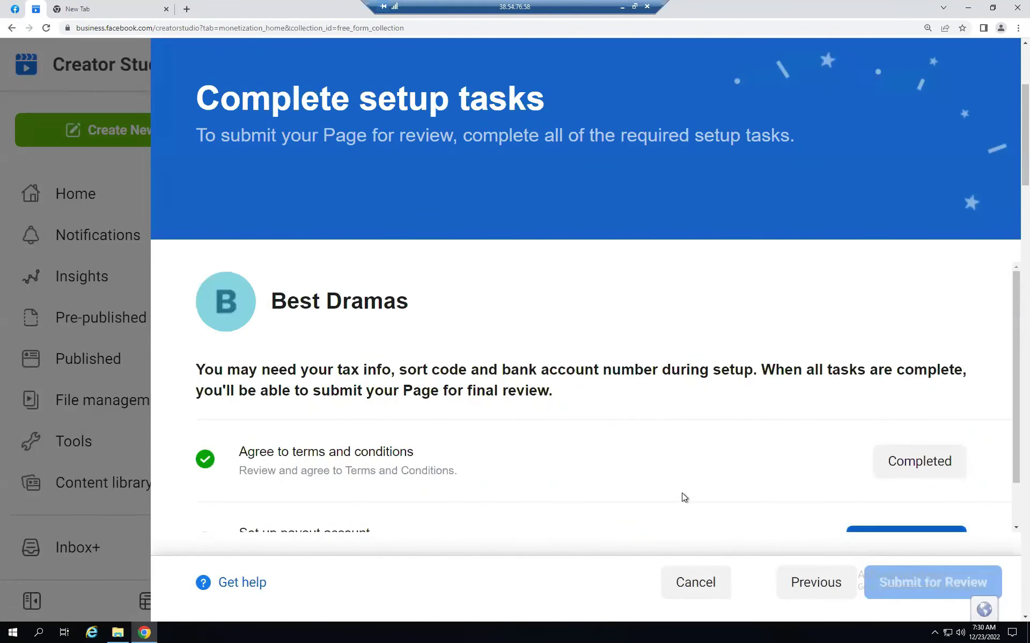
- Begin the payout account setup task for Best Dramas
scroll(609, 494, down, 1)
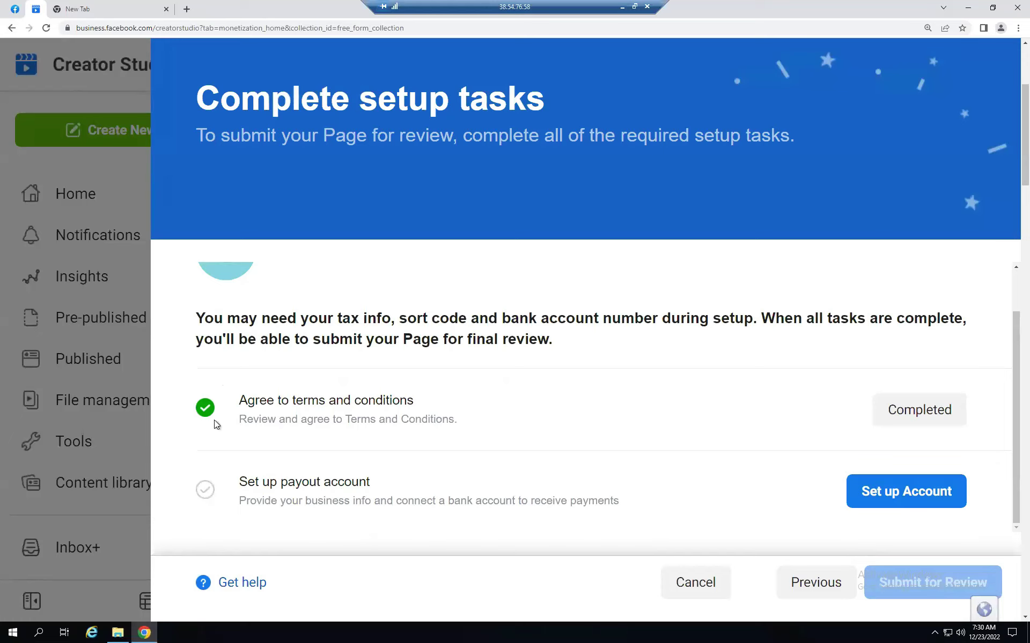
mouse_move(224, 403)
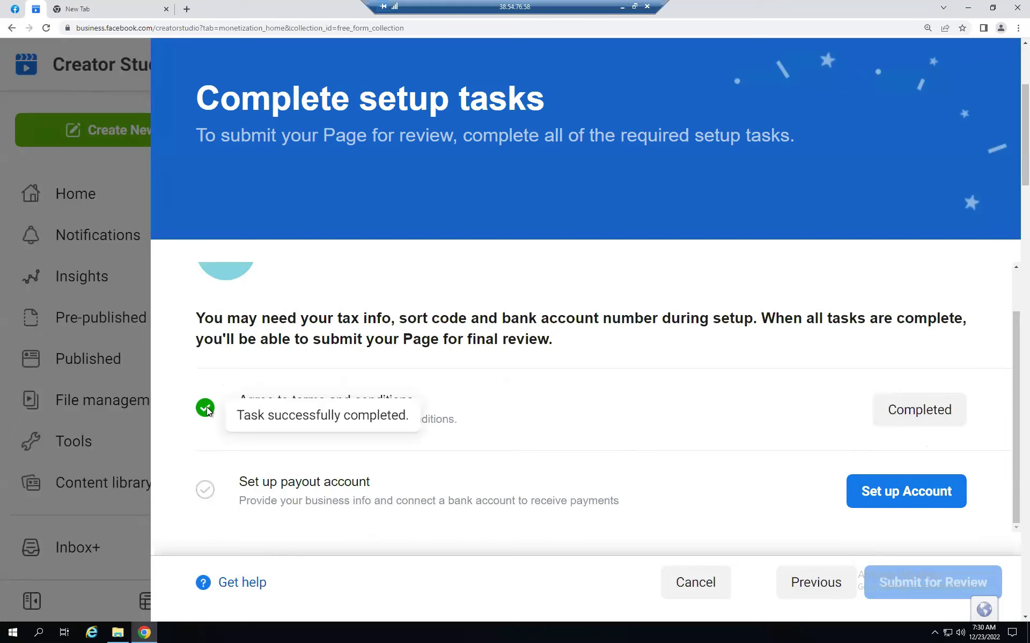
mouse_move(206, 489)
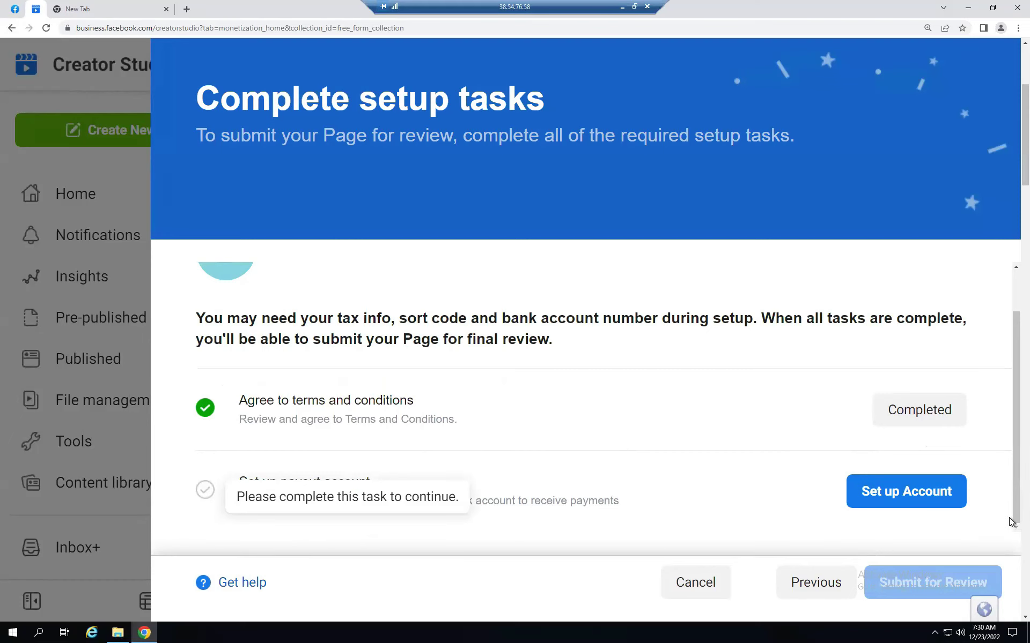
click(901, 497)
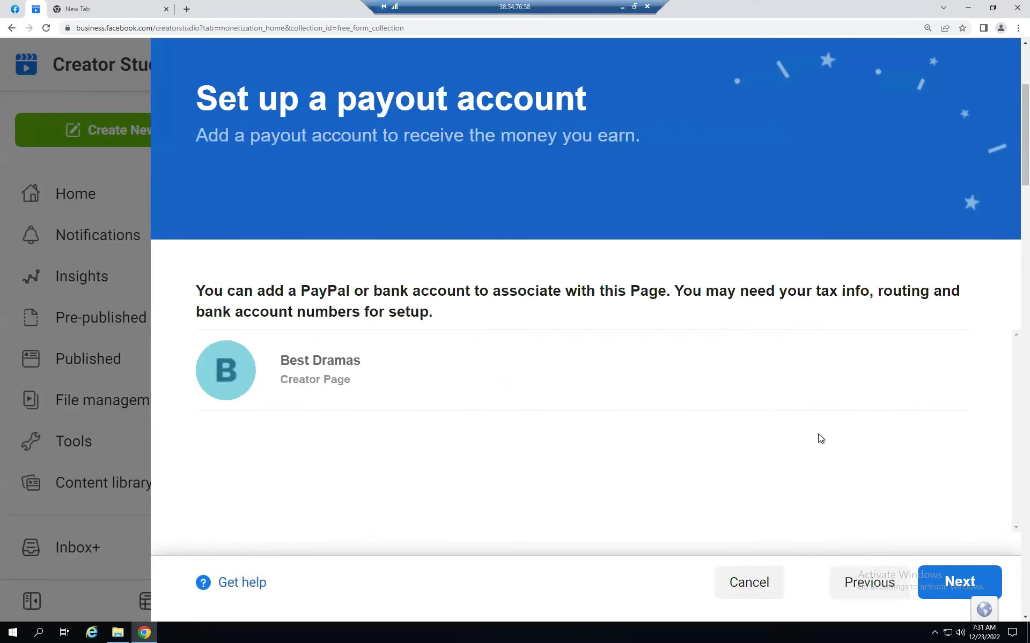
- Continue to the payout dialog and pick the saved Almoaeed technologies account
scroll(464, 484, down, 4)
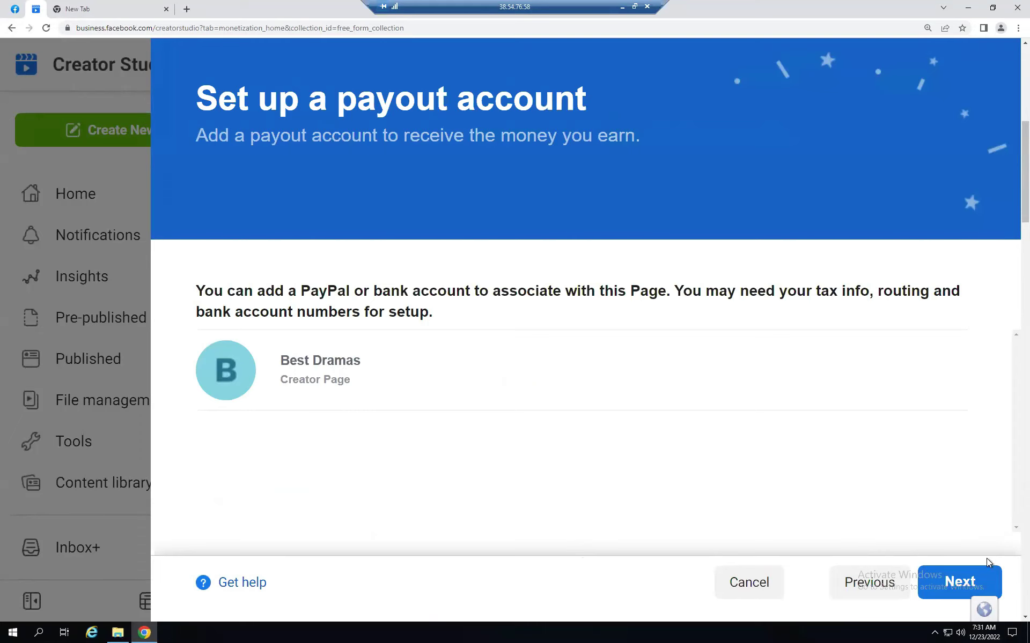
click(961, 584)
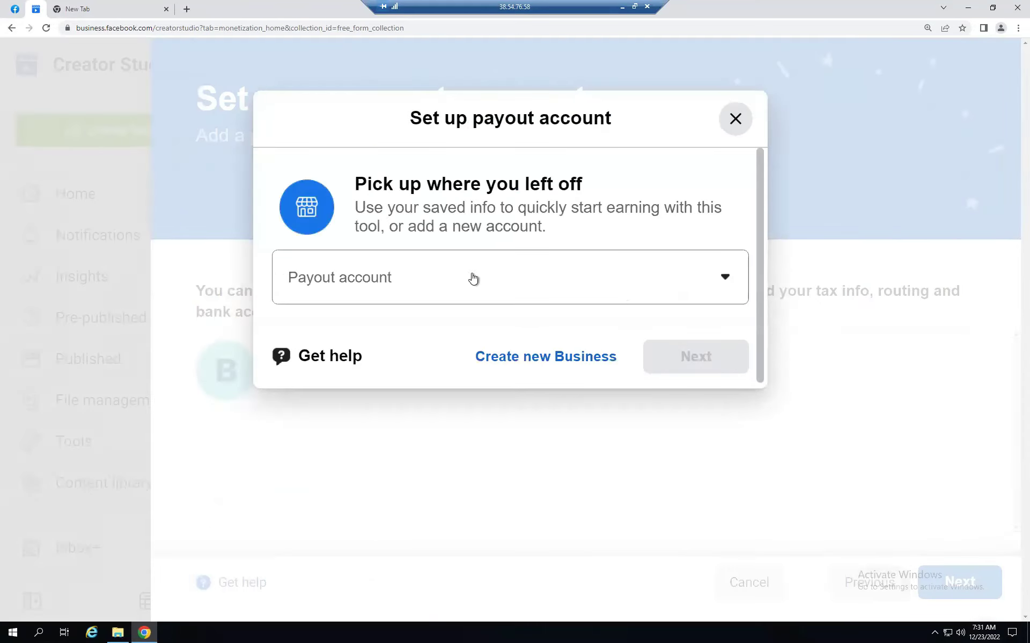
click(725, 277)
scroll(429, 445, down, 5)
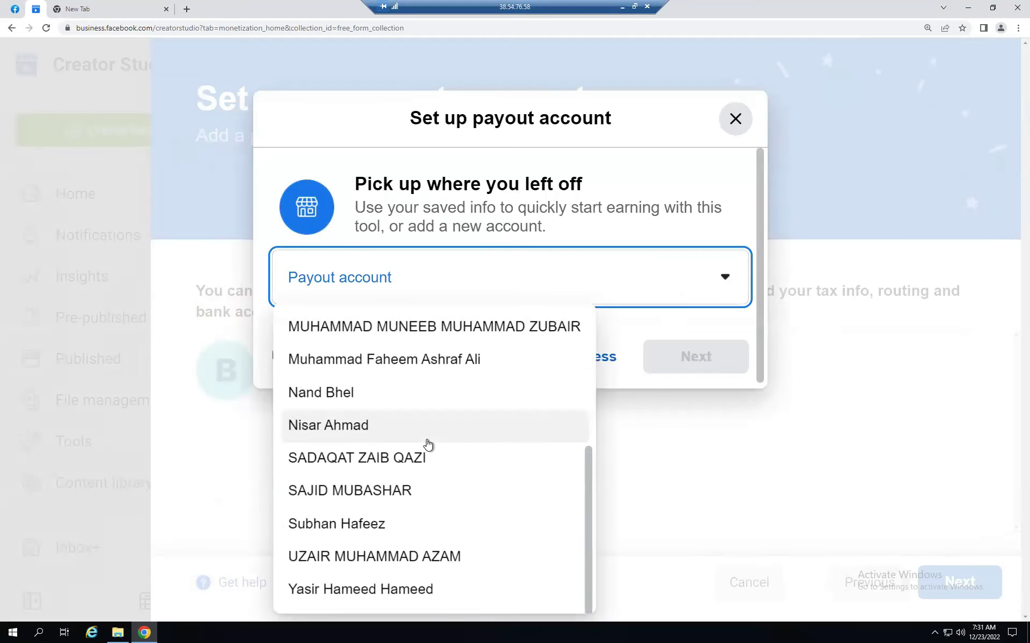
scroll(429, 443, up, 5)
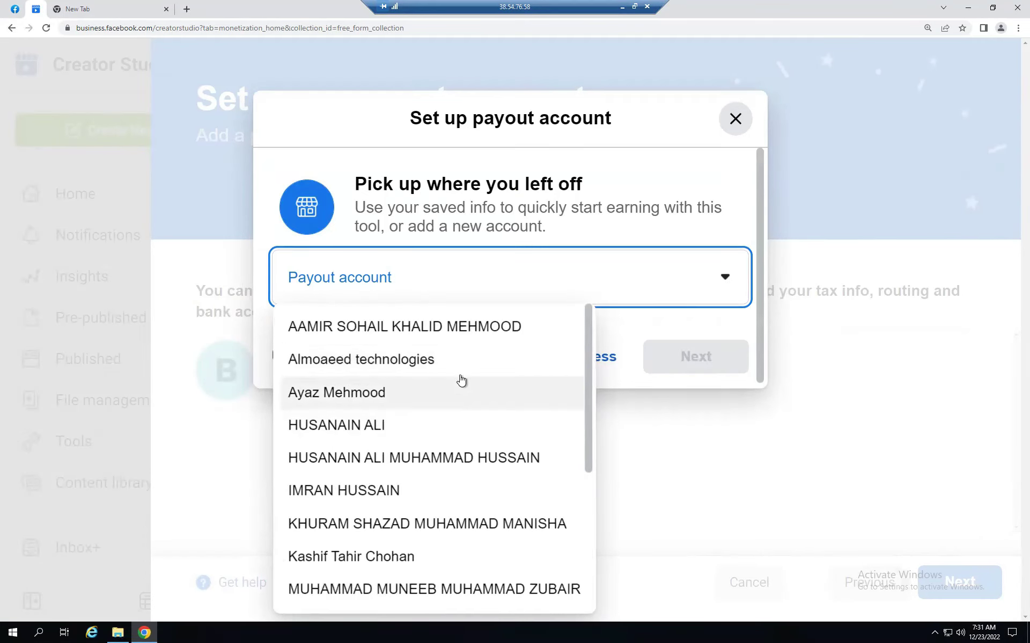
click(328, 361)
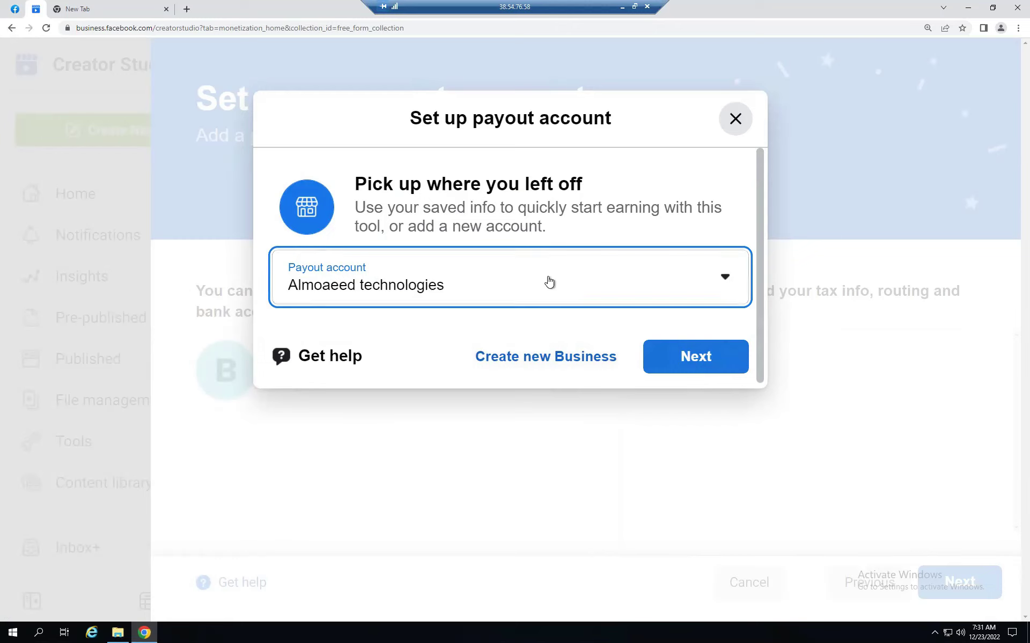
- Continue with the selected account, then close the prefilled payout form
click(522, 363)
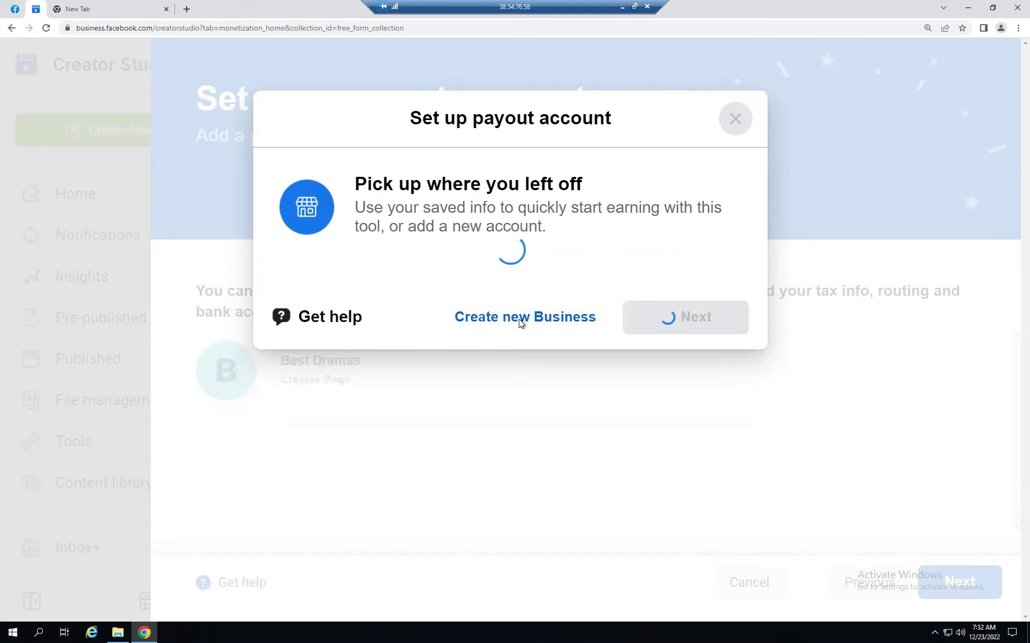
scroll(365, 363, down, 1)
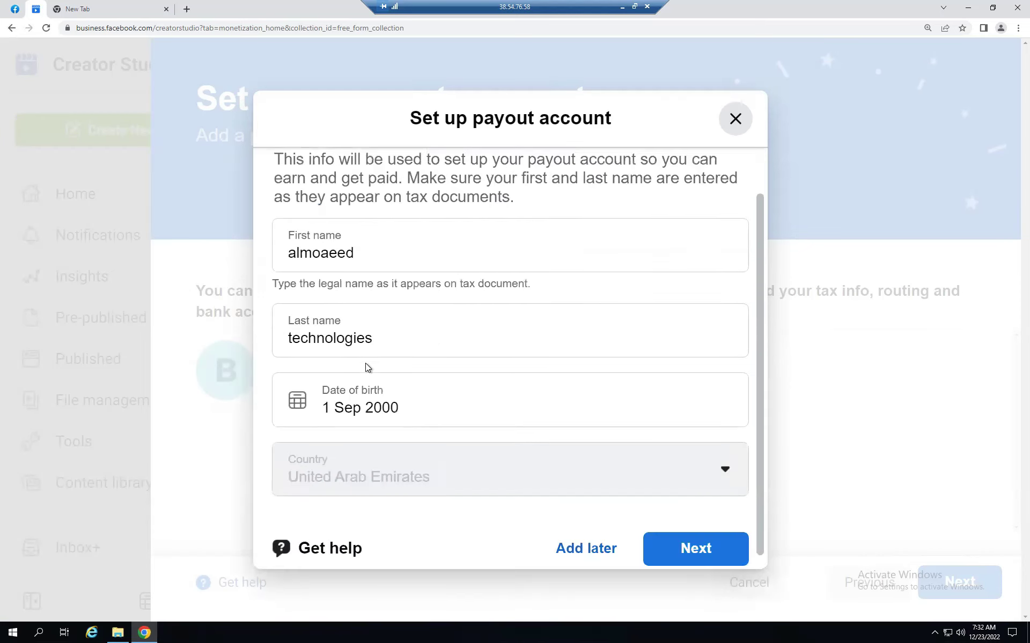
scroll(376, 359, up, 1)
click(405, 303)
scroll(419, 393, down, 1)
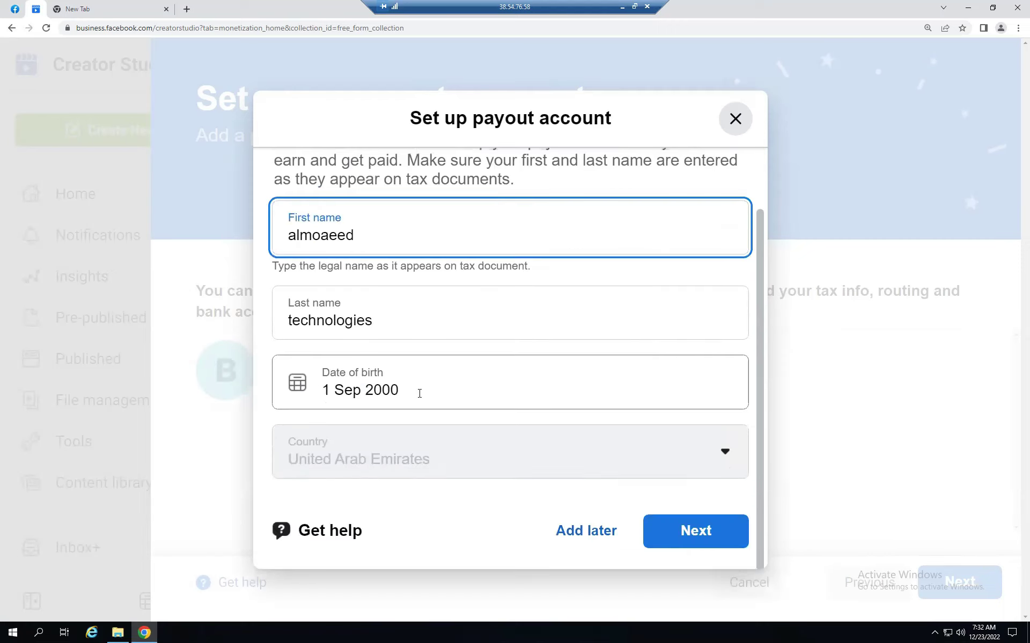
scroll(420, 393, up, 1)
click(735, 117)
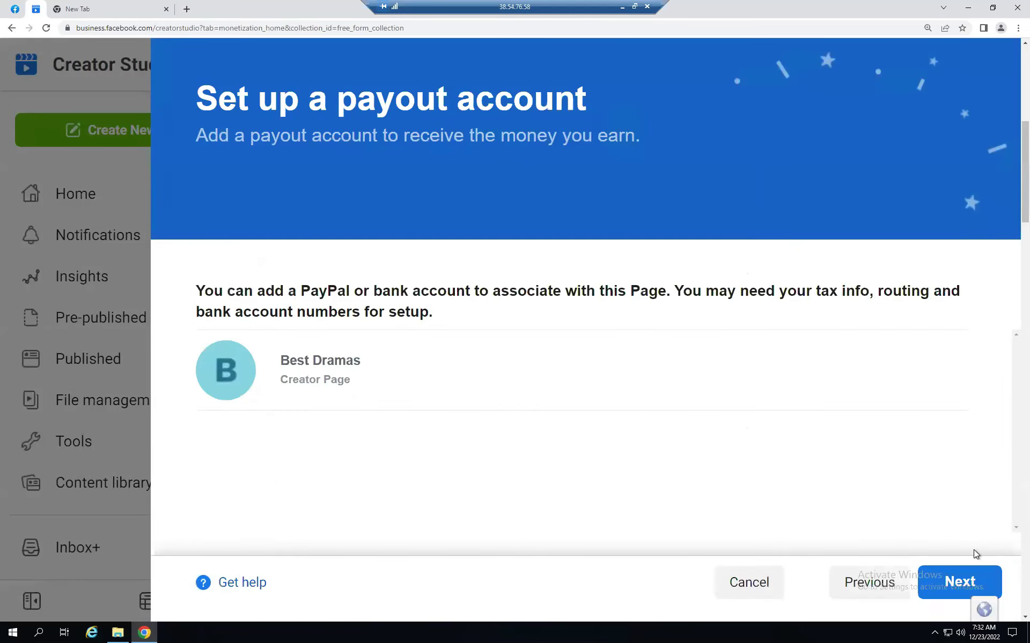
- Restart payout setup and choose Create new Business to get a blank form
click(967, 579)
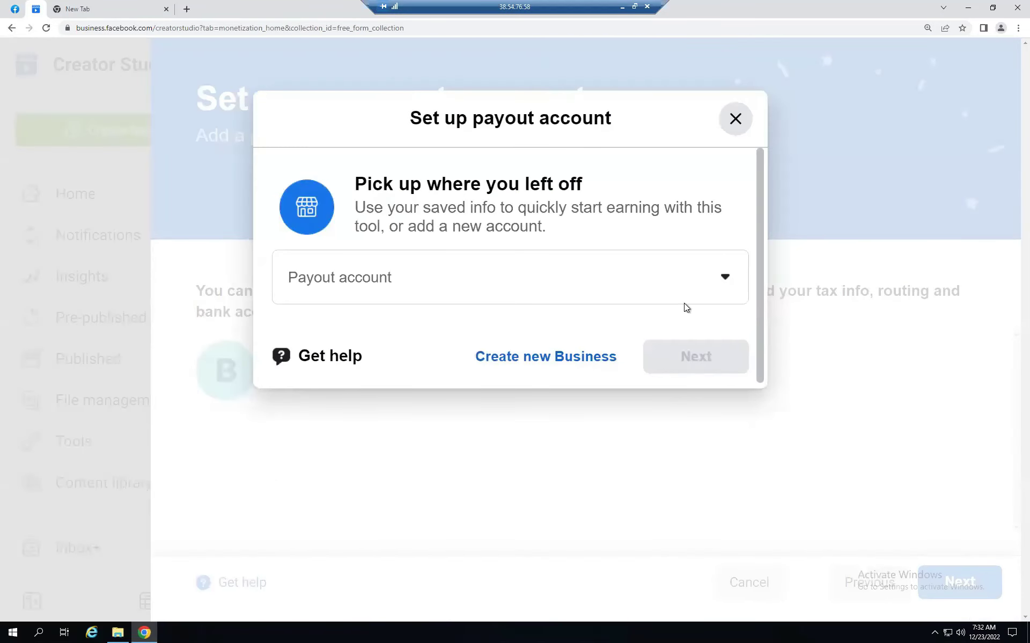
click(514, 357)
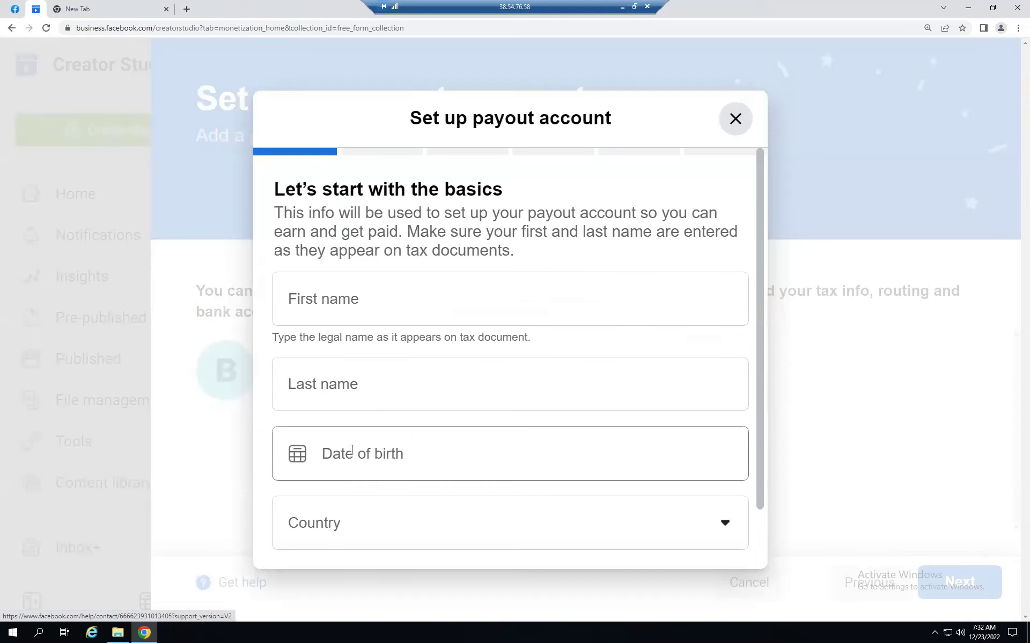
scroll(351, 459, down, 3)
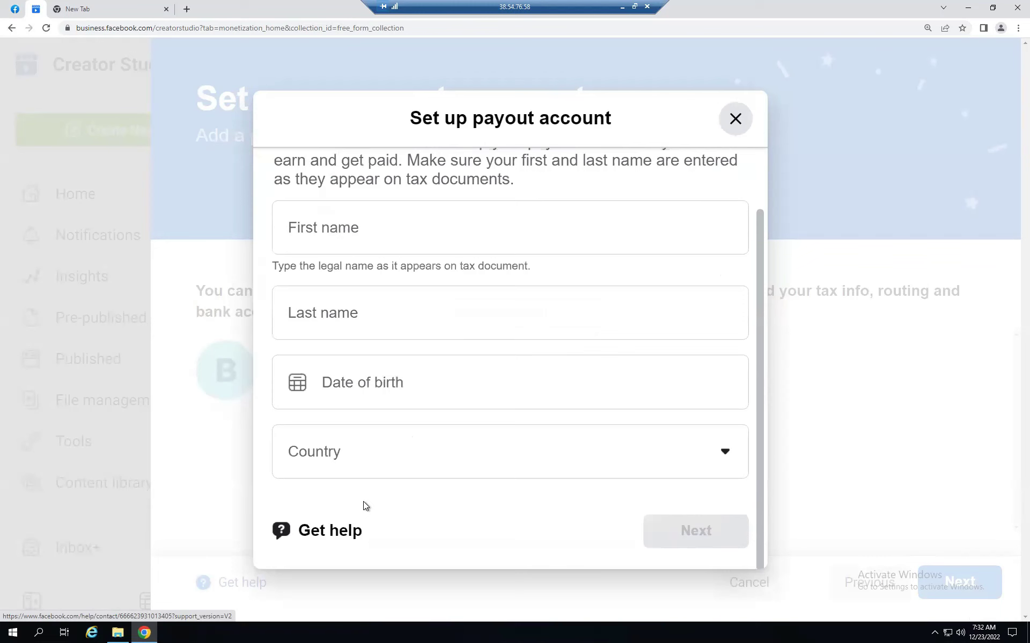
scroll(363, 504, up, 3)
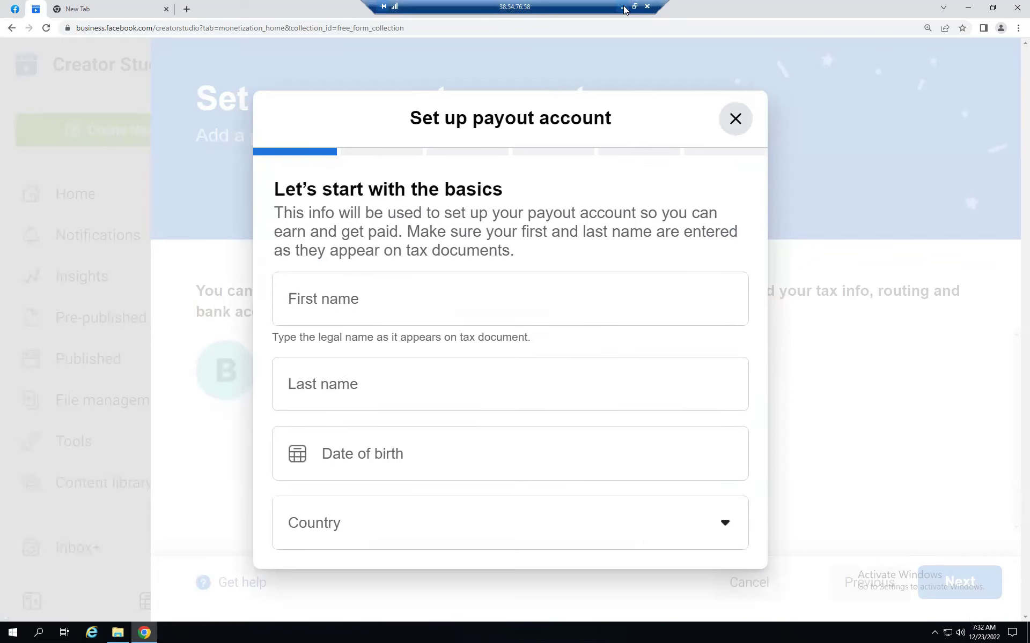
click(623, 7)
- Copy the account holder's name from the Notepad bank-details note
click(488, 633)
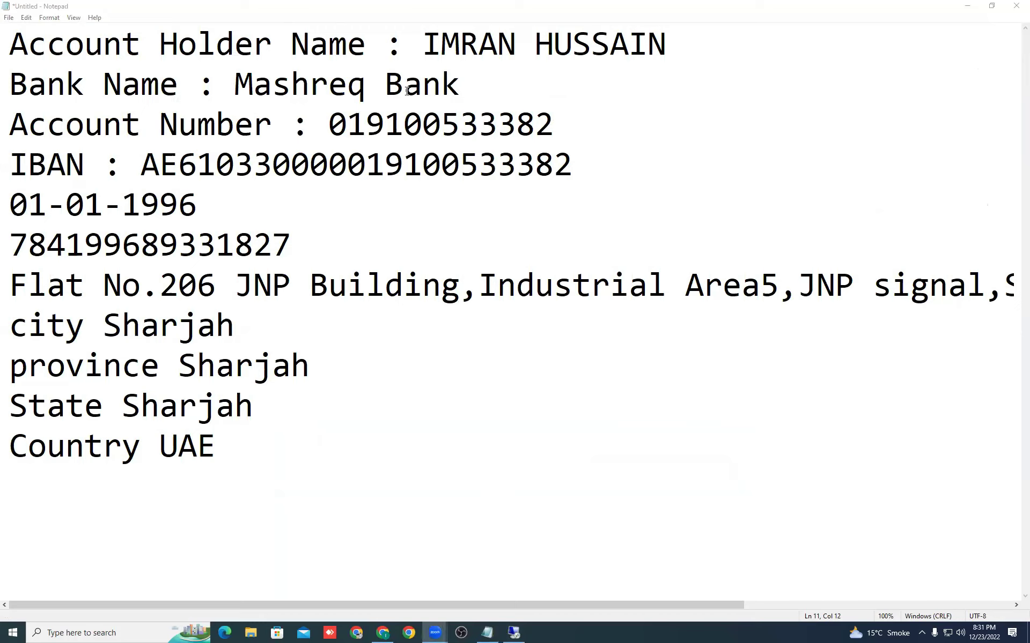
drag(429, 47, 665, 57)
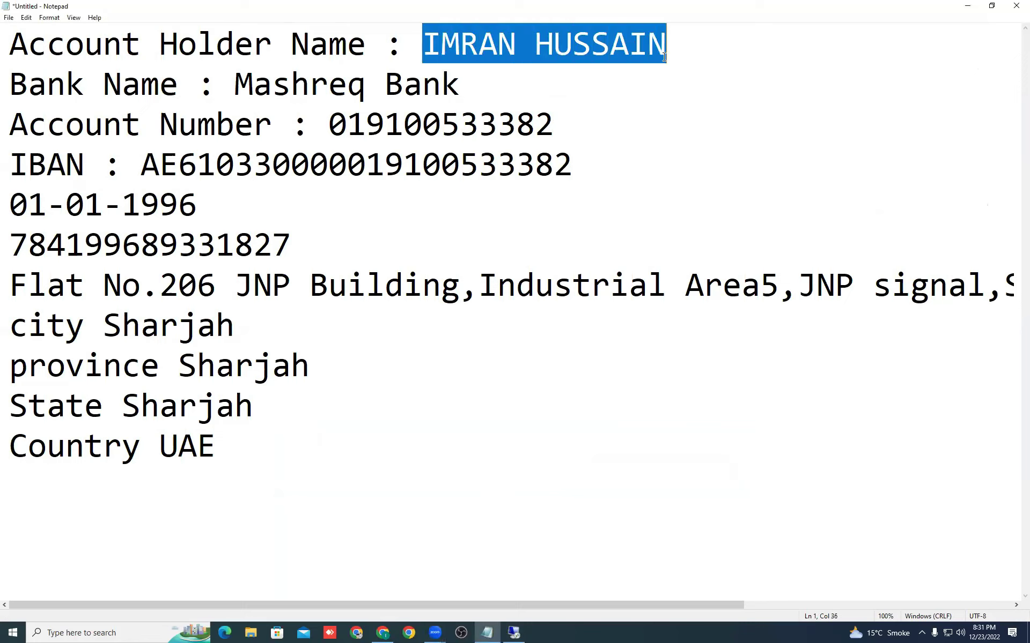
right_click(617, 48)
click(641, 79)
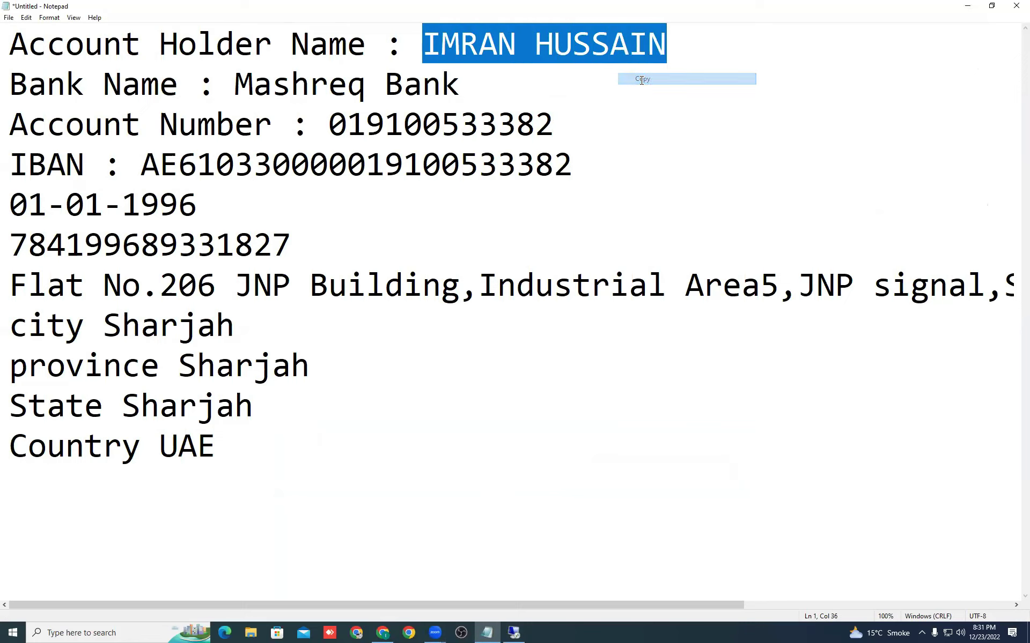
click(514, 633)
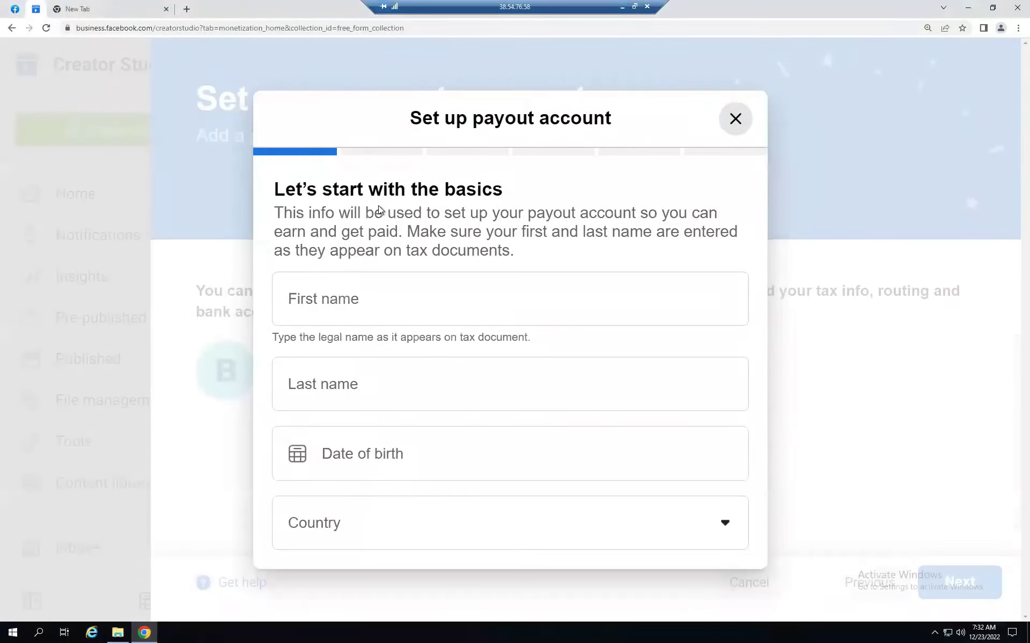
- Enter the holder's first name in First name and surname in Last name
right_click(344, 309)
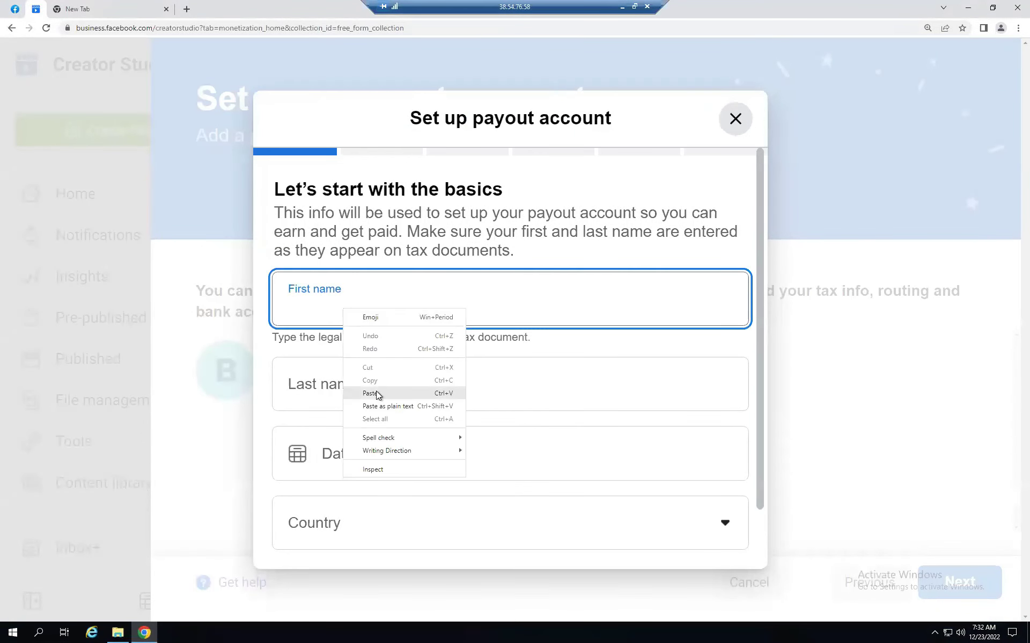
click(378, 396)
click(340, 387)
right_click(340, 387)
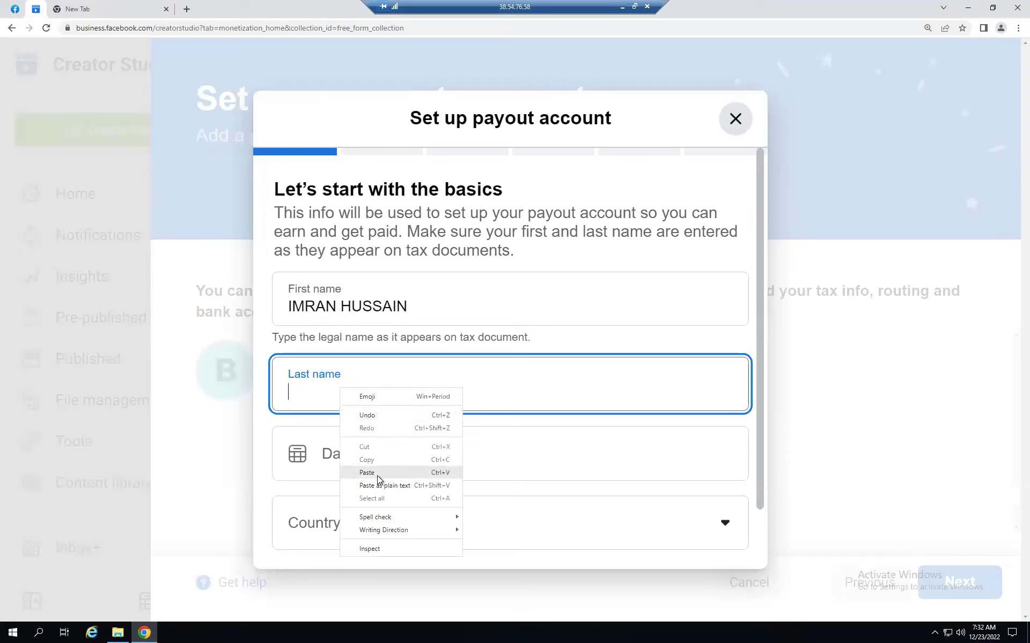
click(379, 470)
click(434, 304)
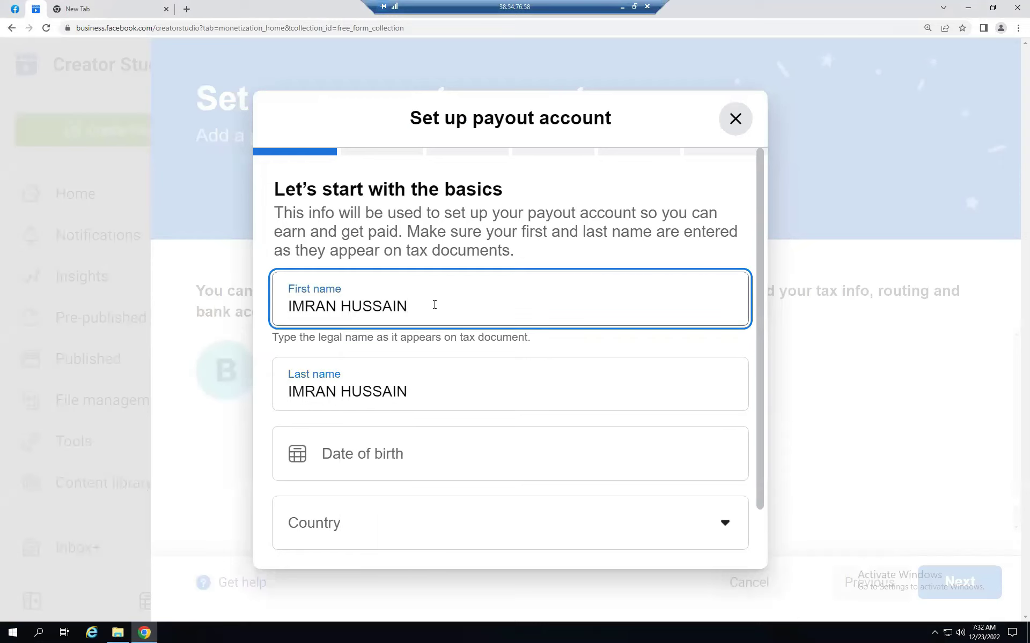
key(BackSpace)
key(BackSpace)
key(BackSpace)
key(BackSpace)
key(BackSpace)
click(341, 393)
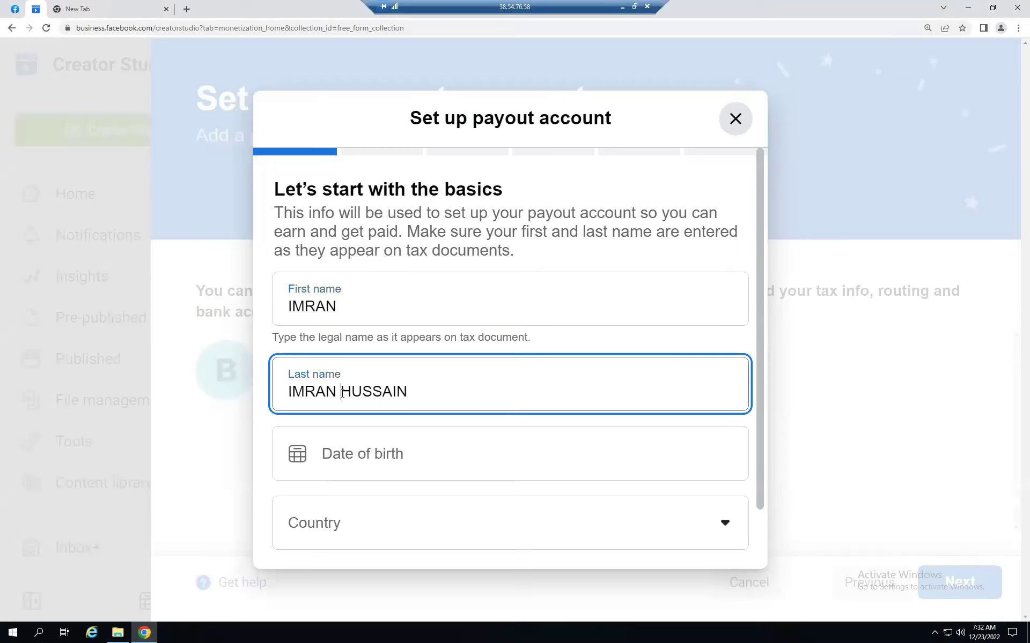
key(BackSpace)
key(BackSpace)
key(BackSpace)
key(BackSpace)
key(BackSpace)
key(BackSpace)
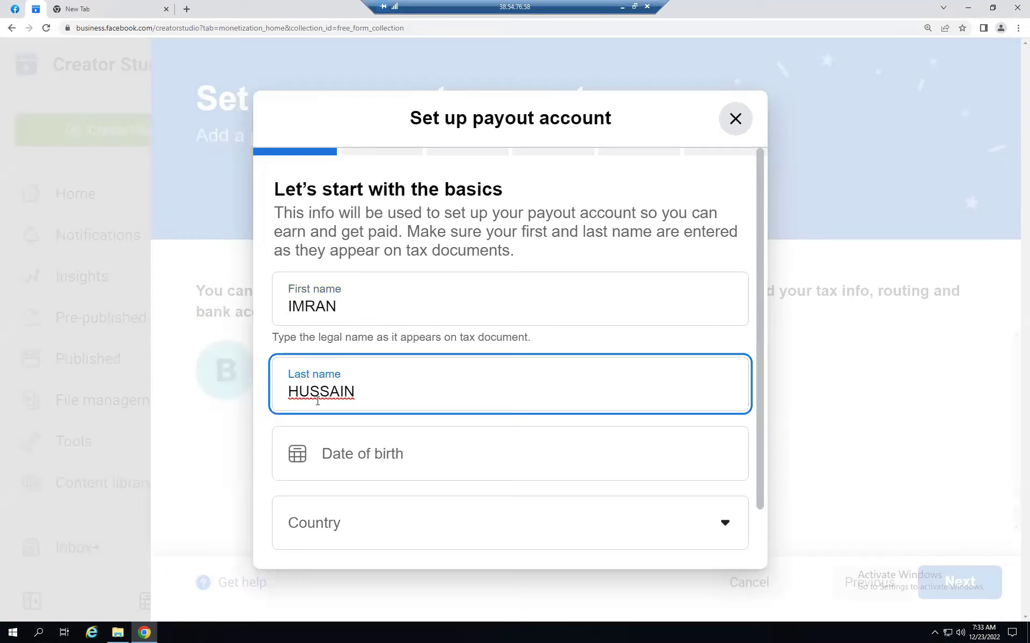
- Set the date of birth to 1 January 1996
click(353, 455)
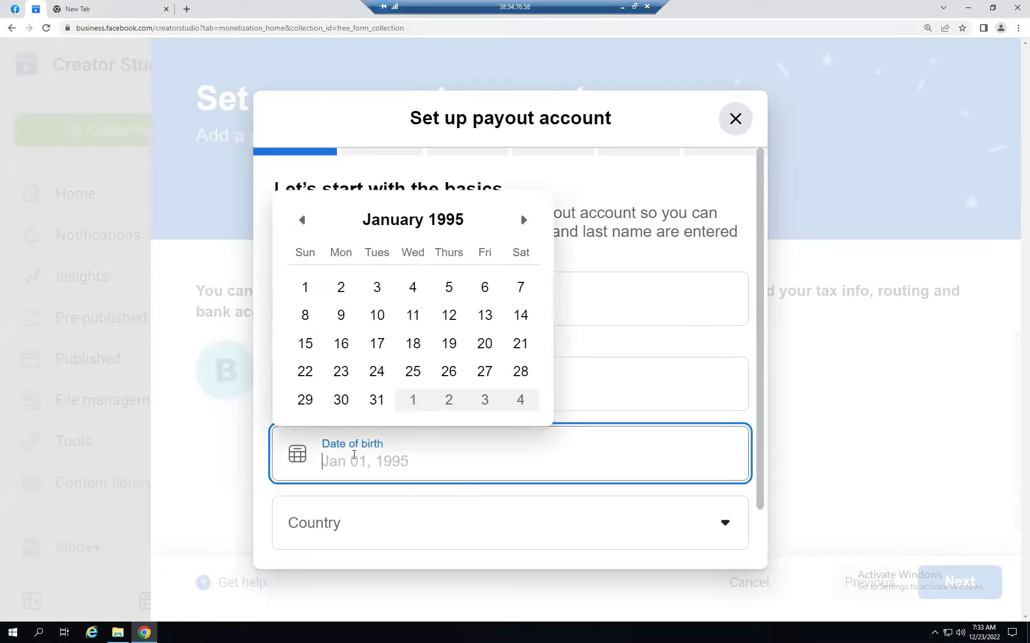
click(621, 8)
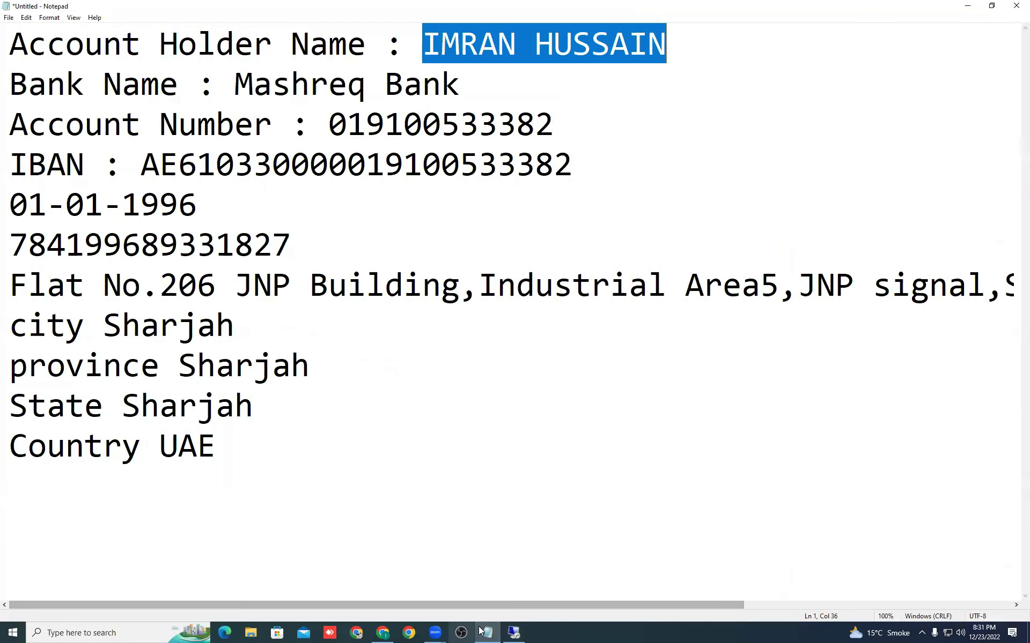
click(509, 632)
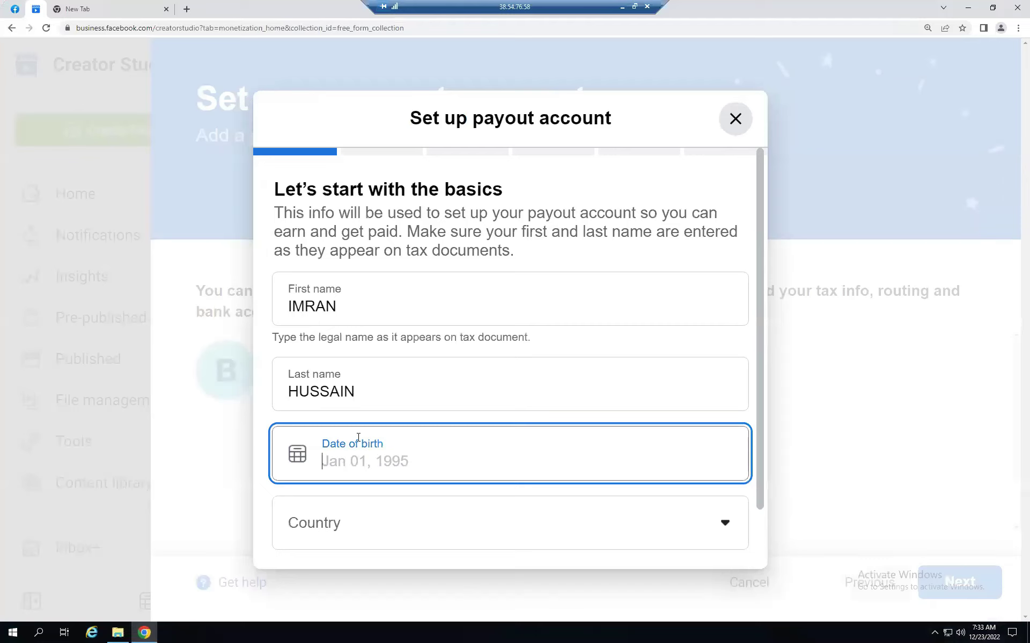
click(300, 455)
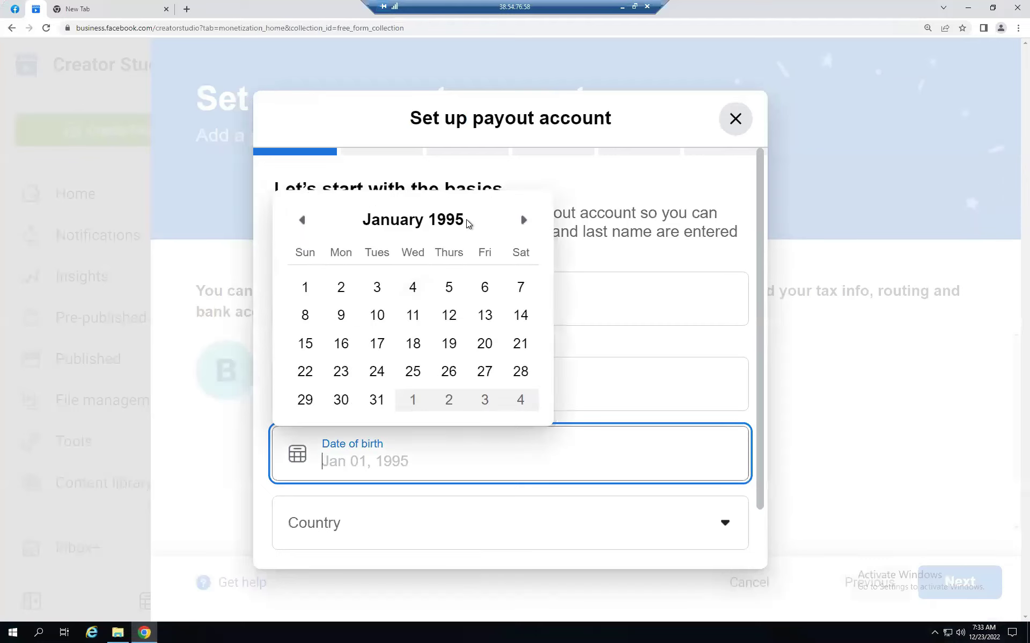
click(301, 220)
click(301, 219)
click(300, 220)
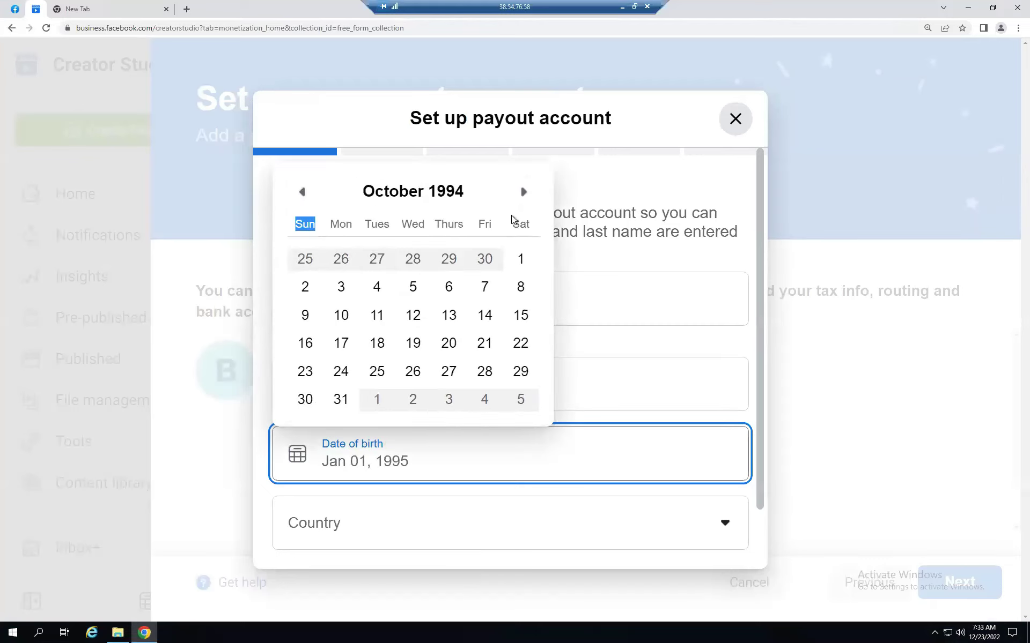
click(524, 192)
click(522, 221)
click(522, 221)
click(523, 220)
click(522, 220)
click(523, 220)
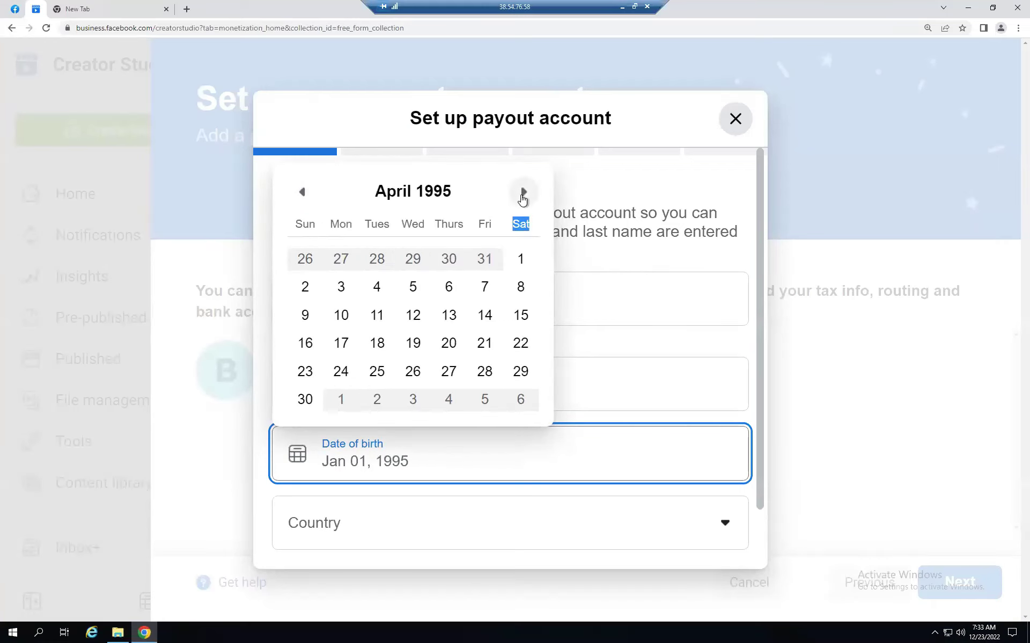
click(523, 193)
click(523, 220)
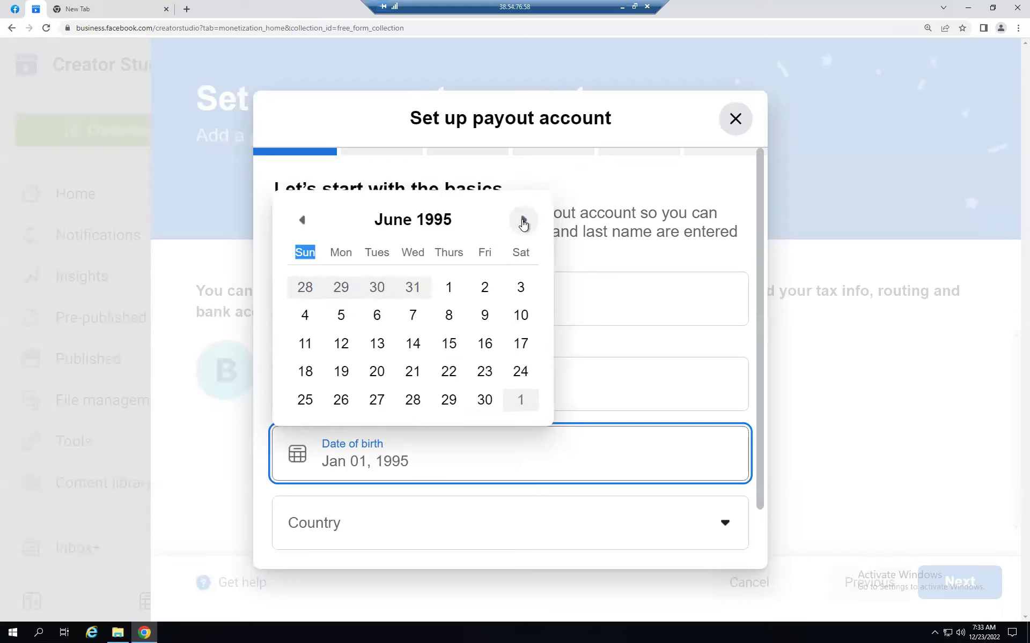
click(523, 220)
click(523, 193)
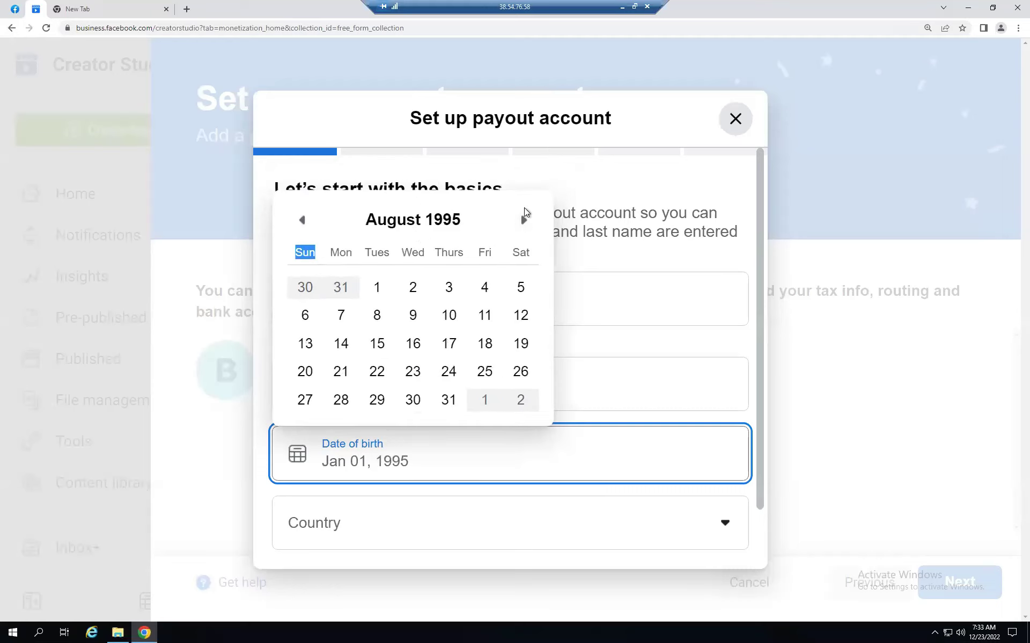
click(518, 225)
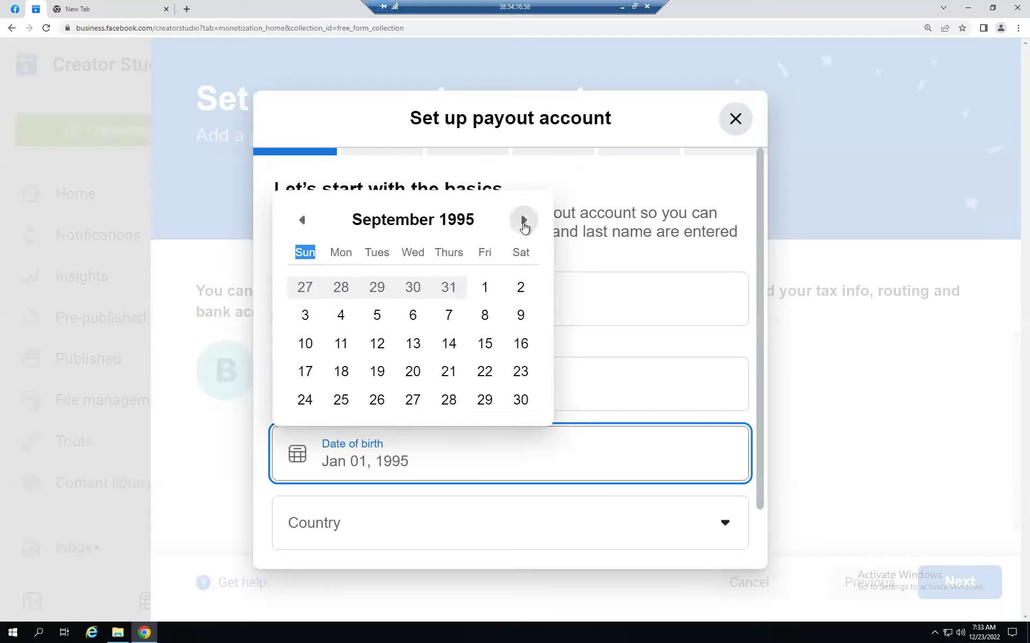
click(524, 223)
click(523, 221)
click(523, 220)
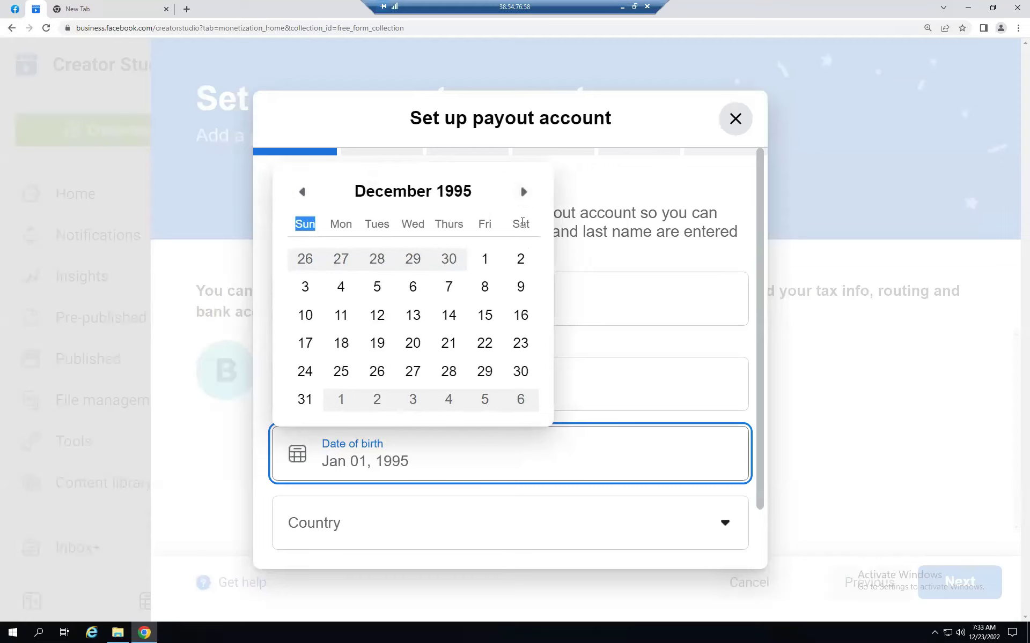
click(520, 193)
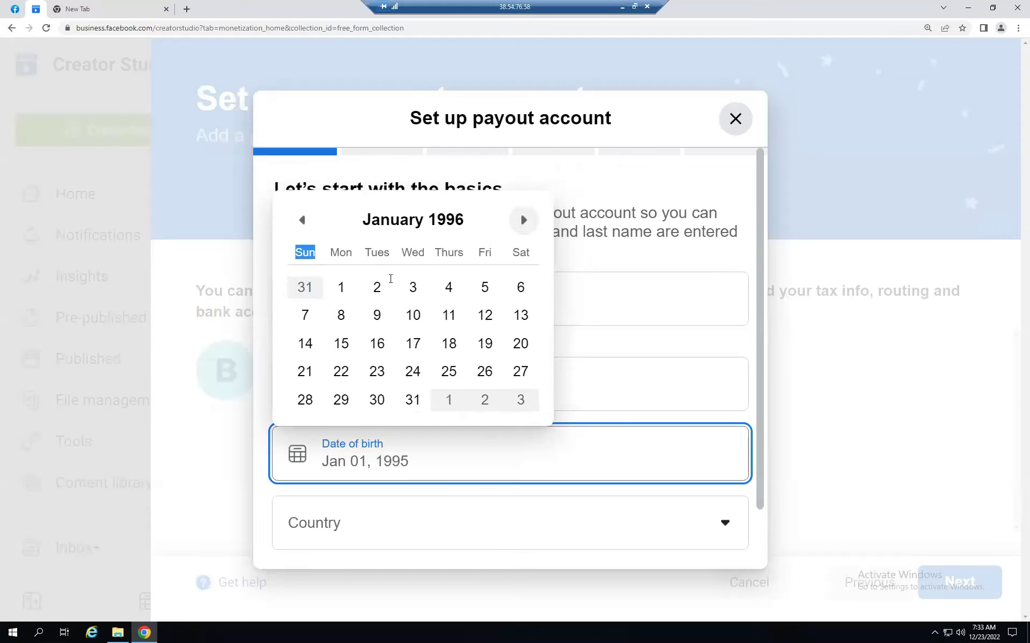
click(346, 290)
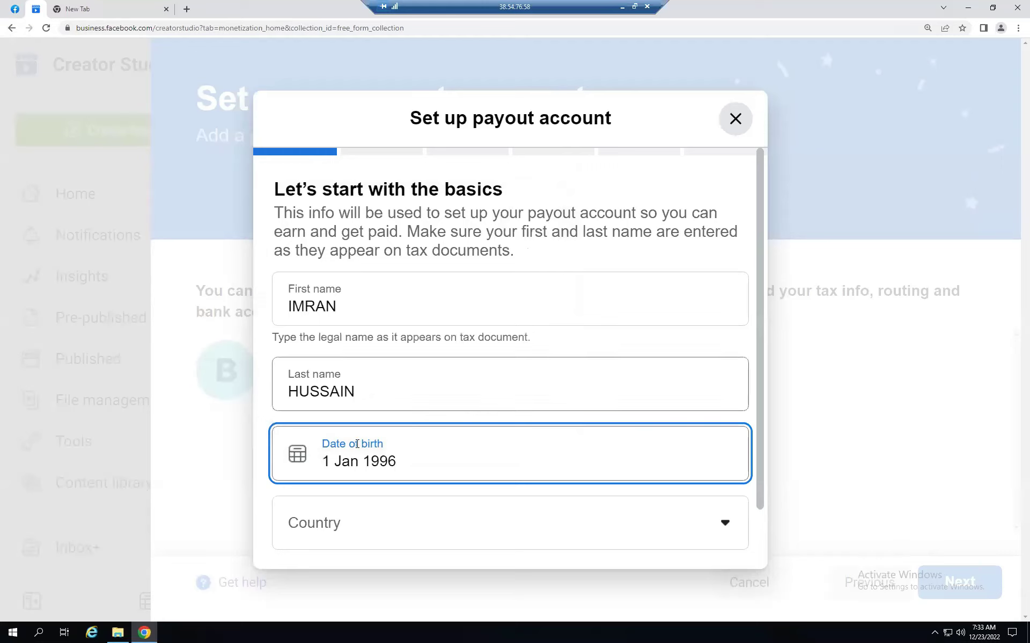
- Set the country to United Arab Emirates
scroll(416, 478, down, 1)
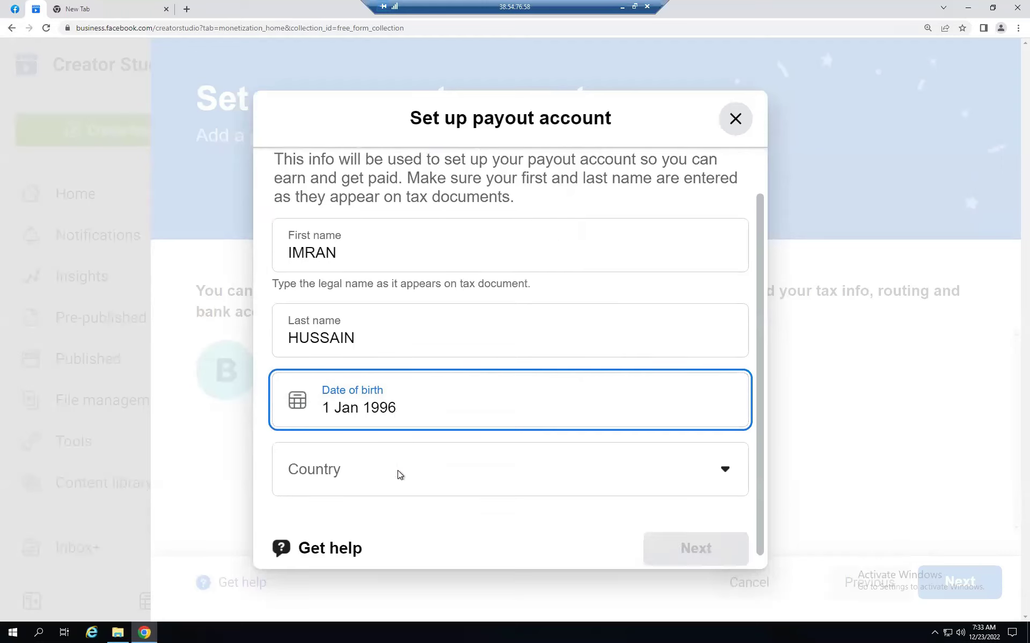
click(727, 453)
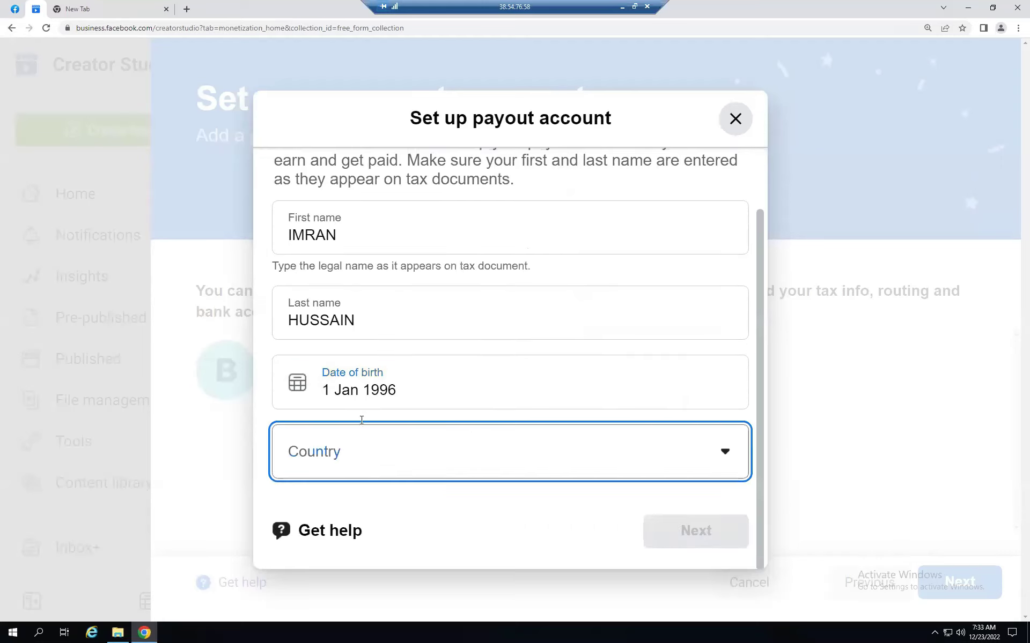
click(370, 456)
scroll(372, 528, down, 1)
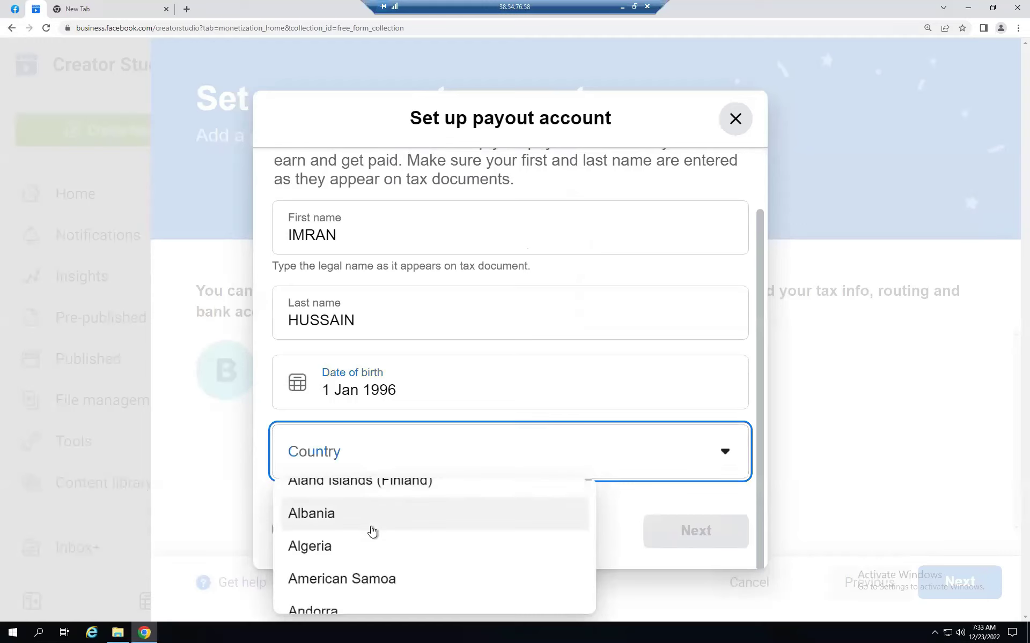
key(u)
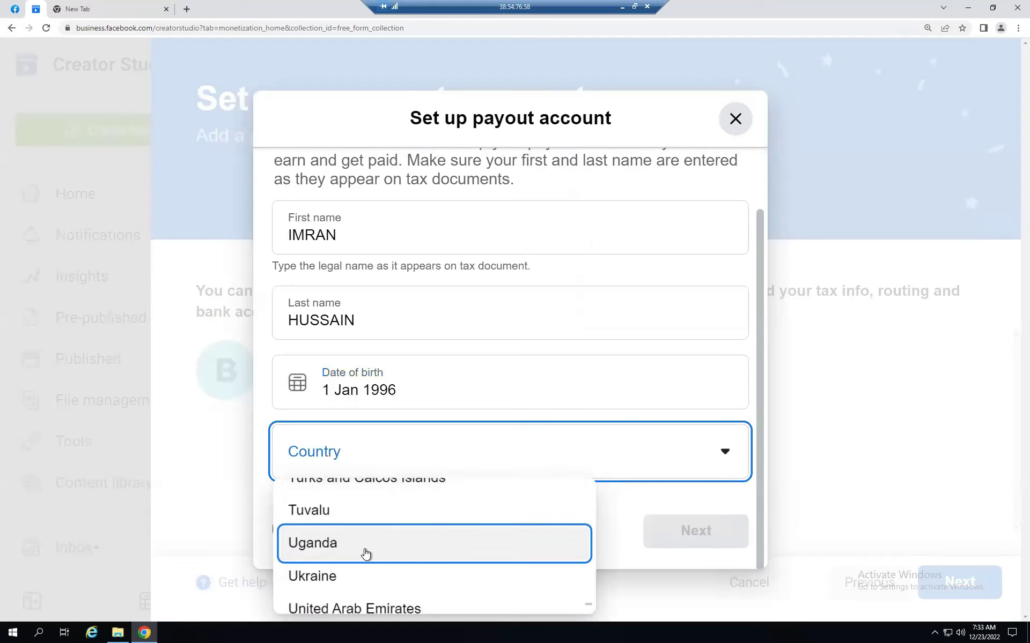
scroll(363, 554, down, 1)
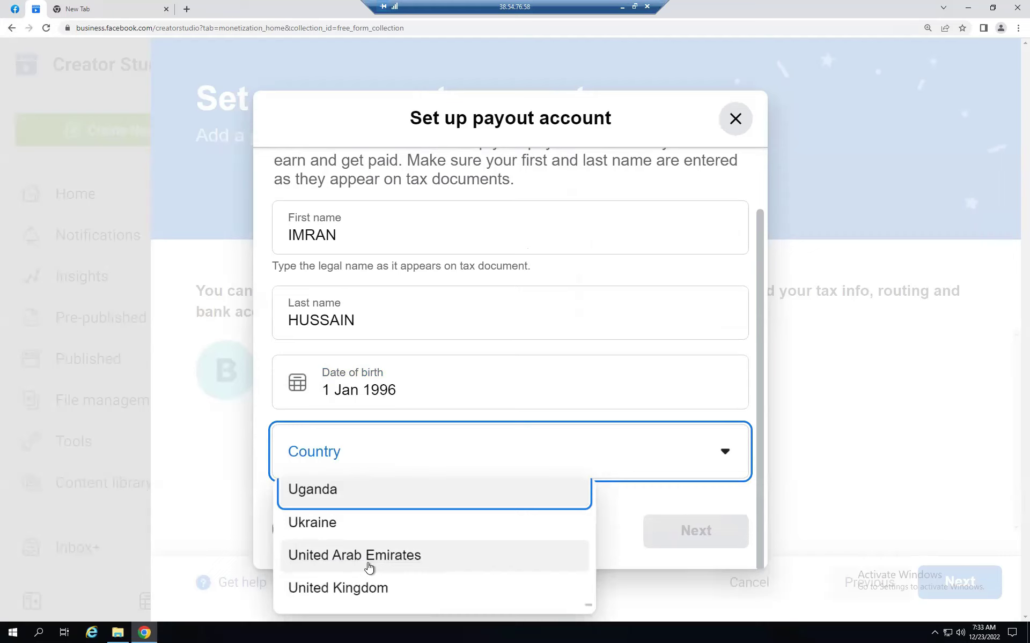
click(329, 557)
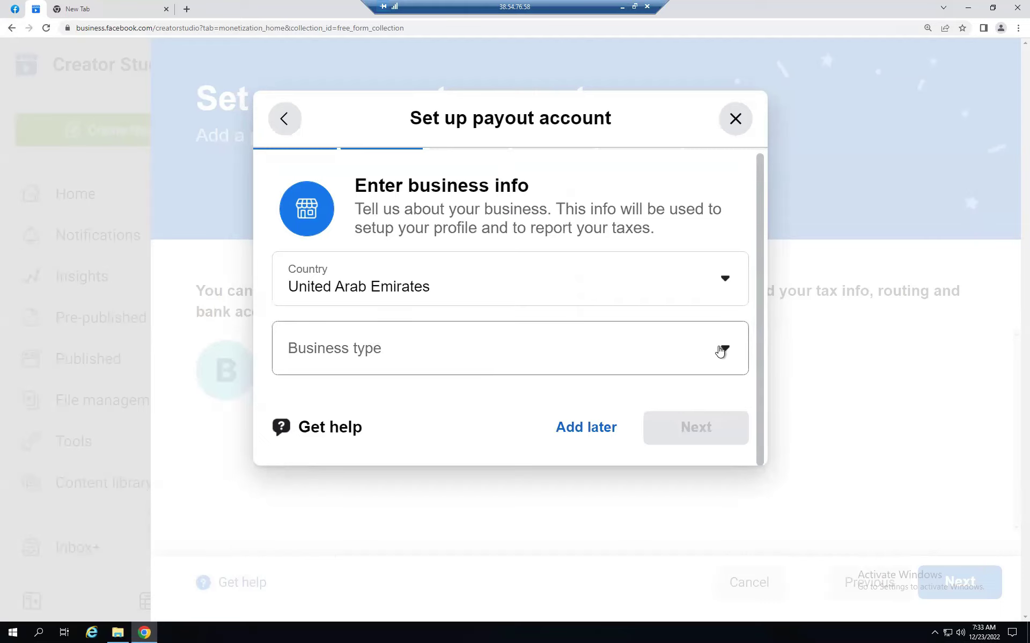
- Choose Individual from the Business type list and continue to the Enter your info step
click(724, 353)
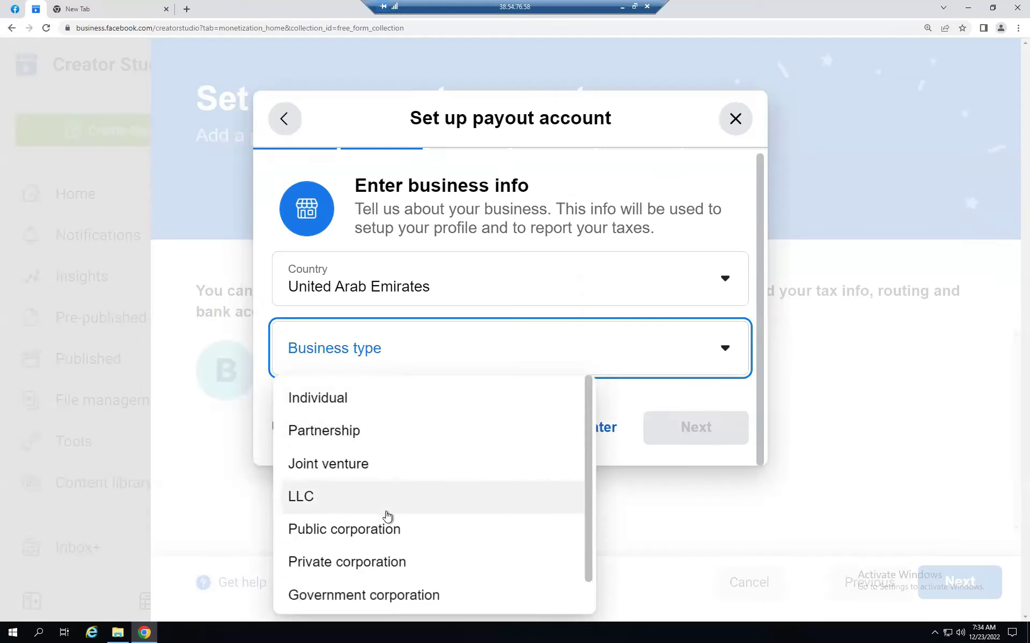
scroll(370, 513, down, 1)
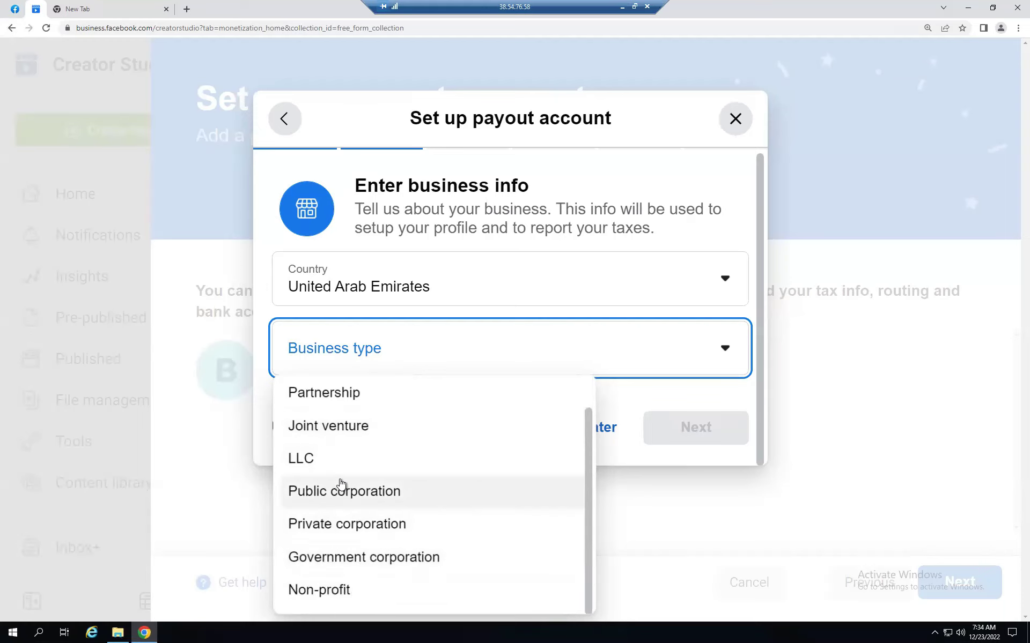
scroll(341, 484, up, 1)
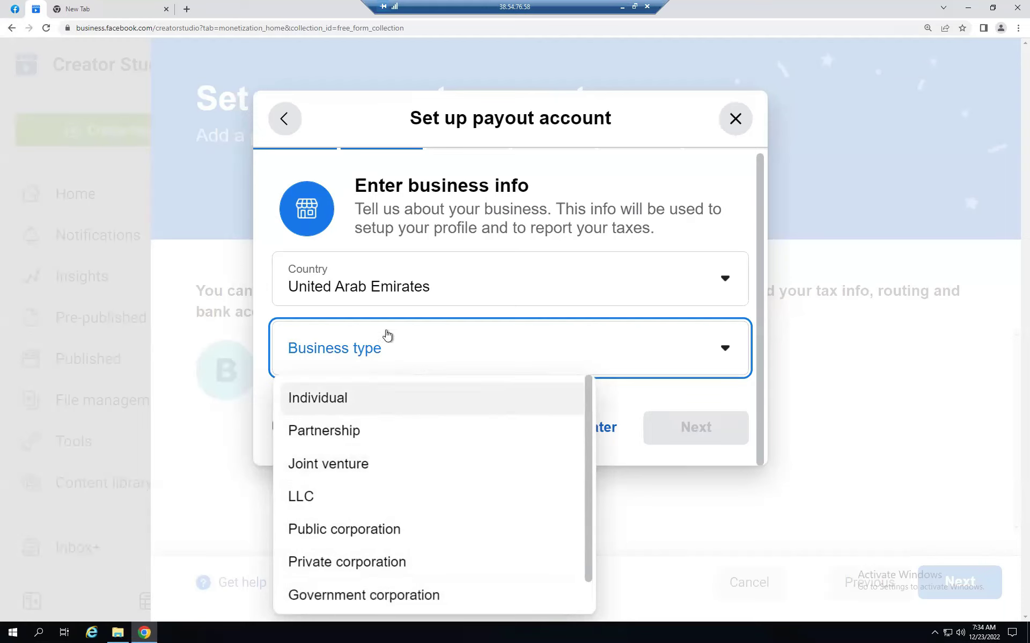
scroll(335, 580, down, 1)
scroll(333, 572, up, 1)
click(328, 405)
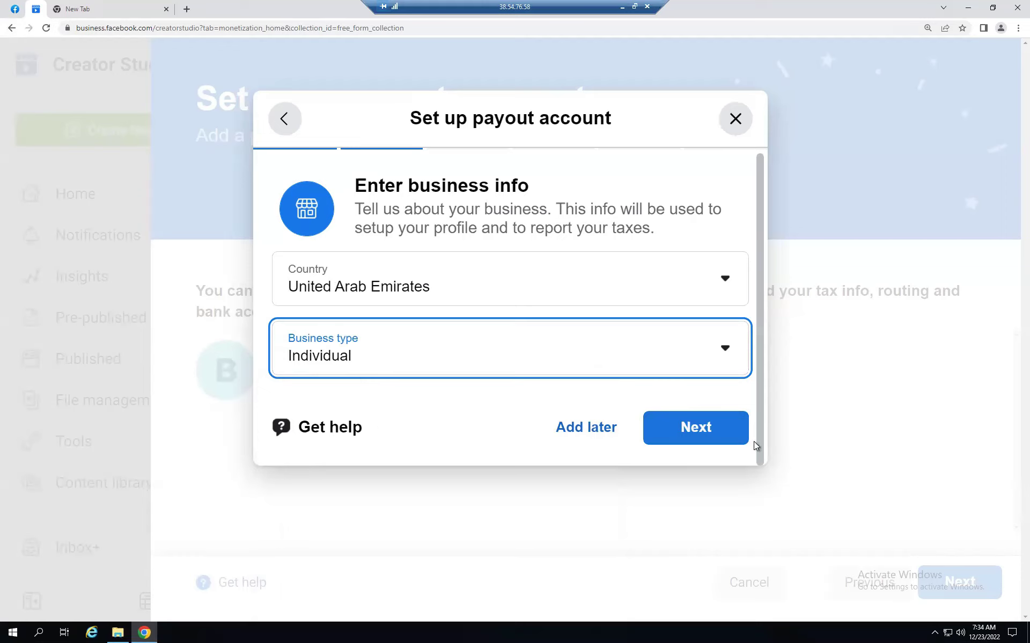
click(679, 426)
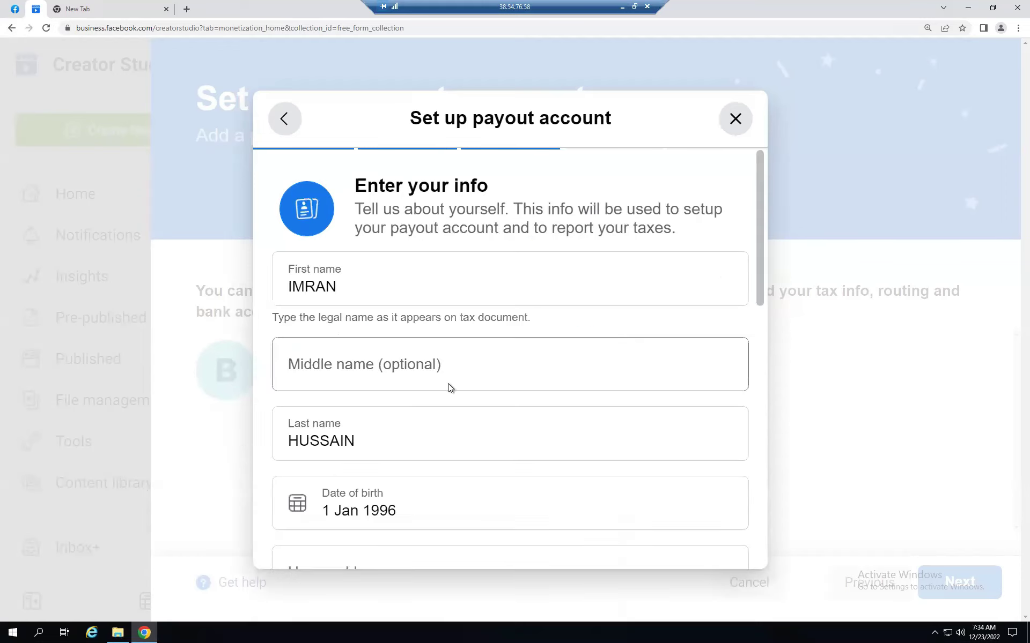
- Look over the Enter your info form, then minimize the remote session to show the Notepad notes
scroll(338, 346, down, 2)
scroll(321, 300, up, 2)
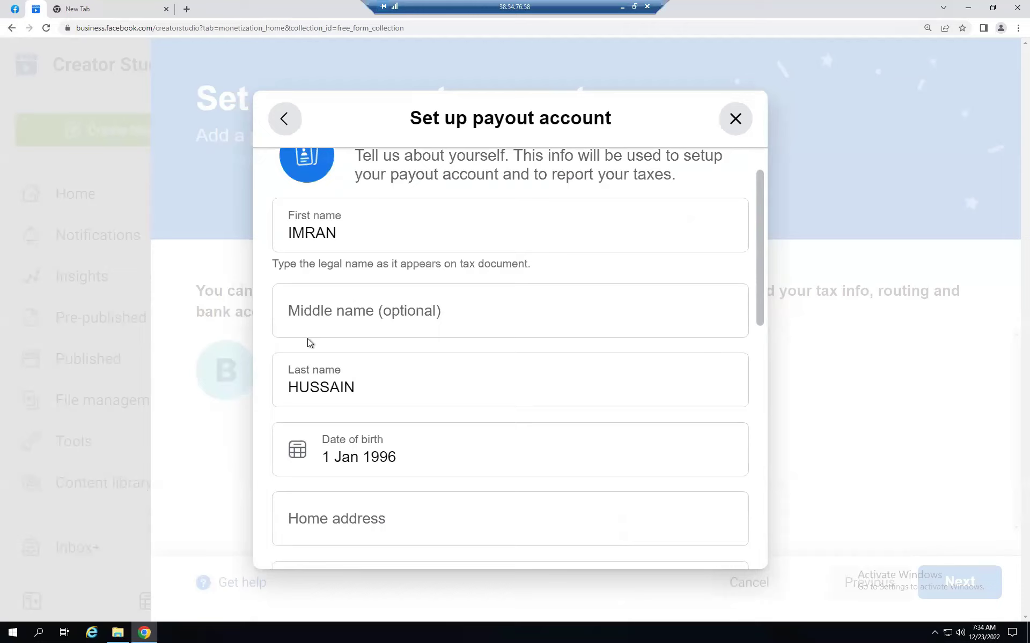
scroll(429, 461, down, 3)
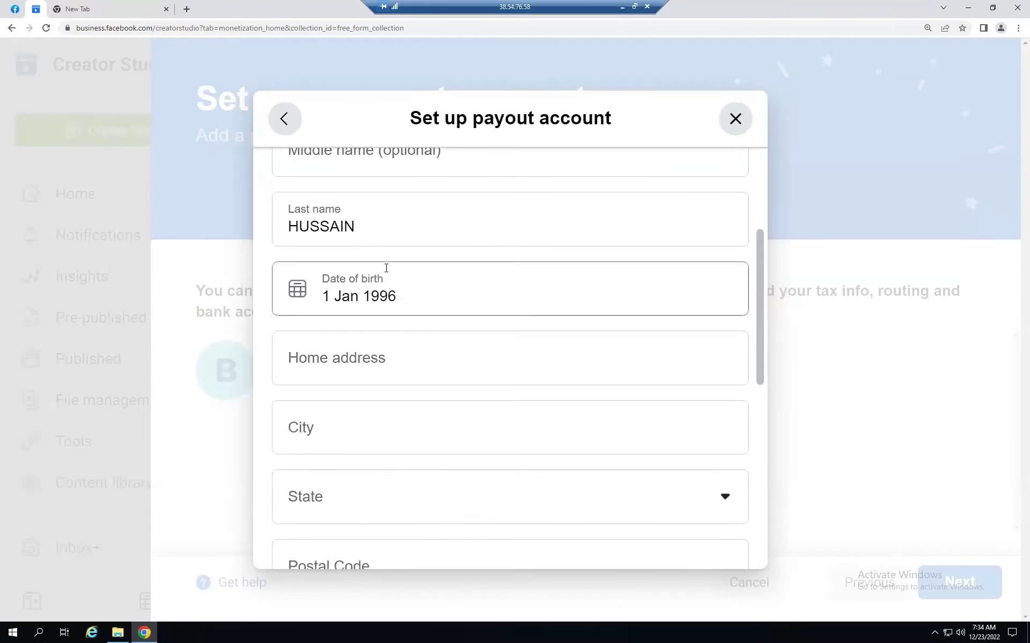
click(622, 7)
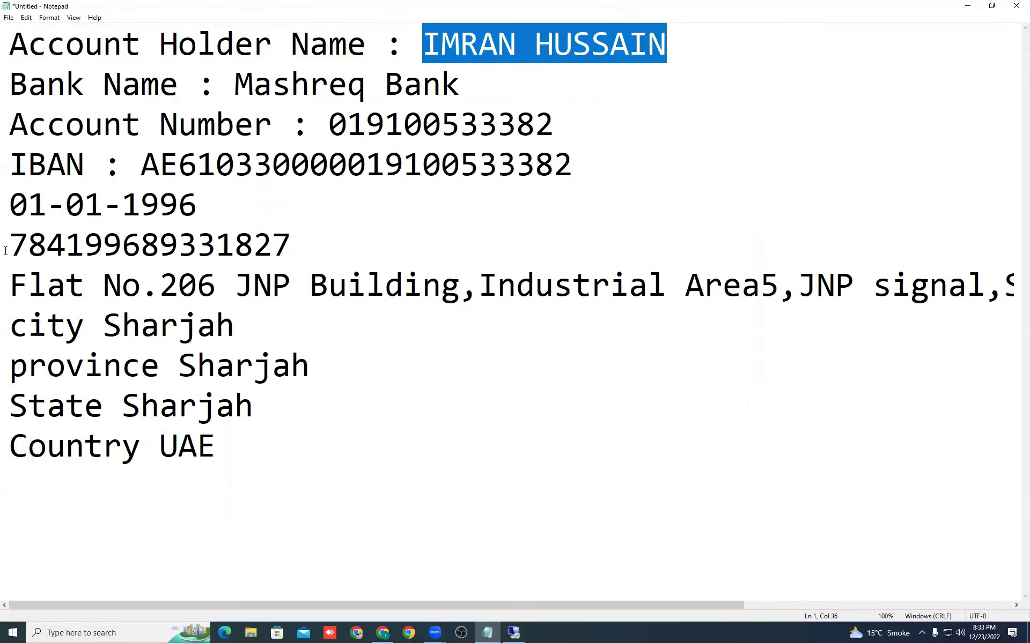
- Copy the full home address line from the Notepad notes and return to the remote session
drag(11, 284, 1017, 290)
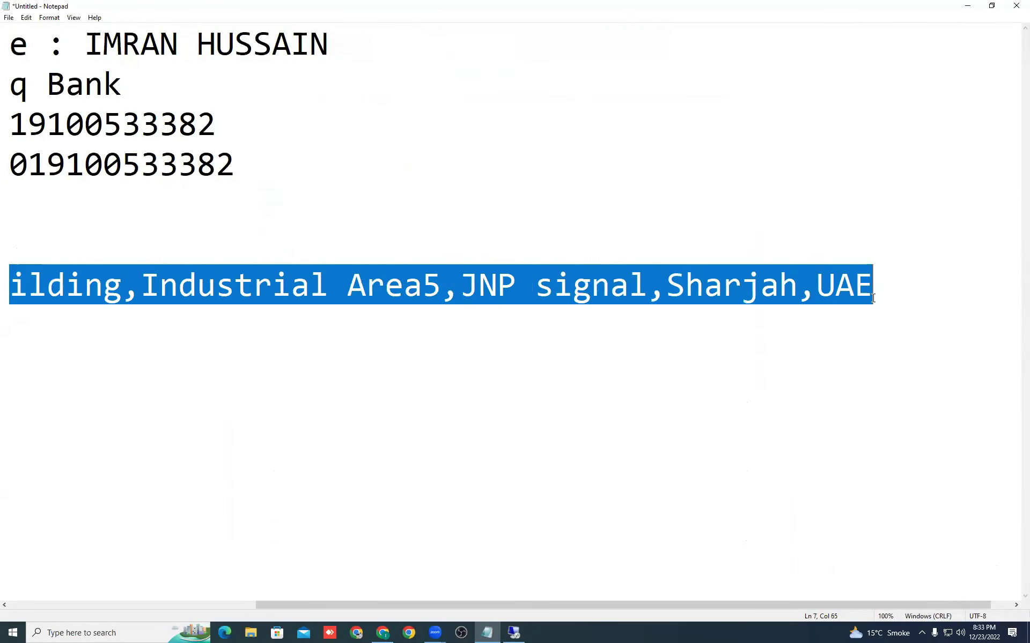
right_click(850, 295)
click(860, 324)
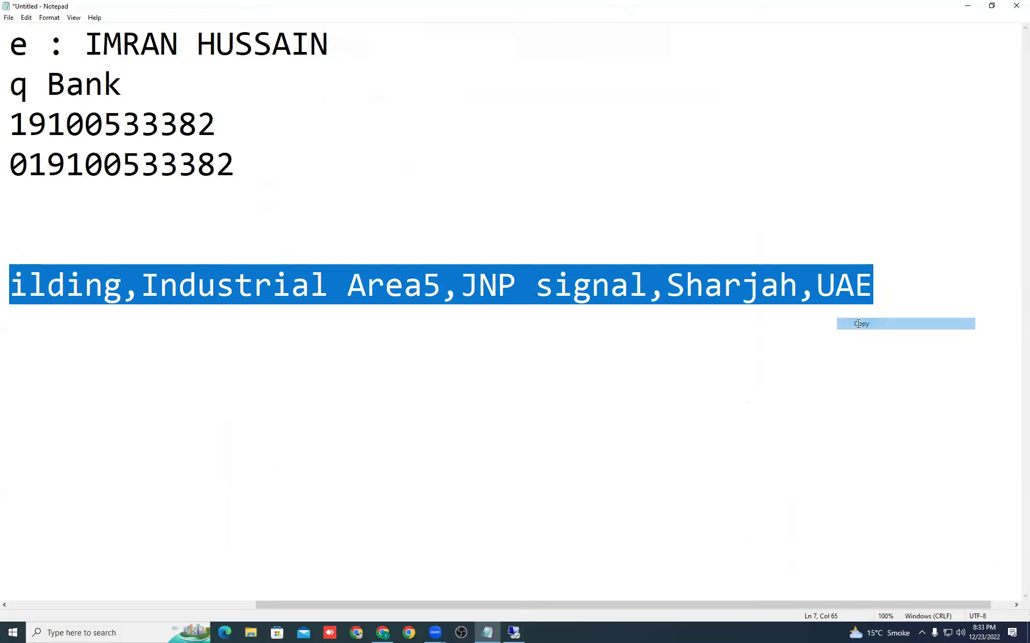
click(513, 632)
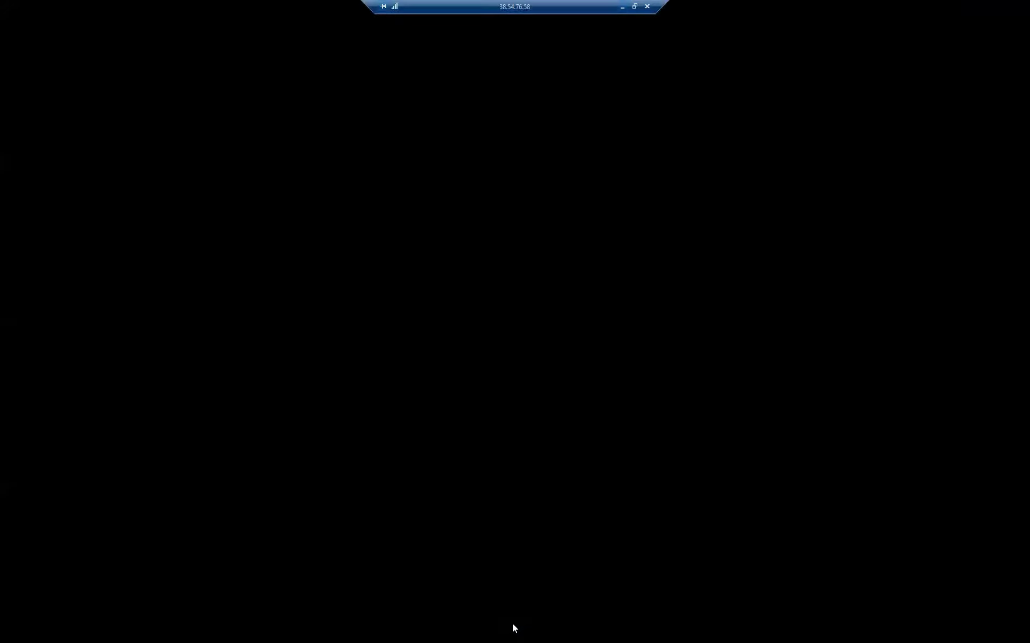
- Paste the copied address into Home address and enter Sharjah as the city
click(343, 358)
right_click(347, 372)
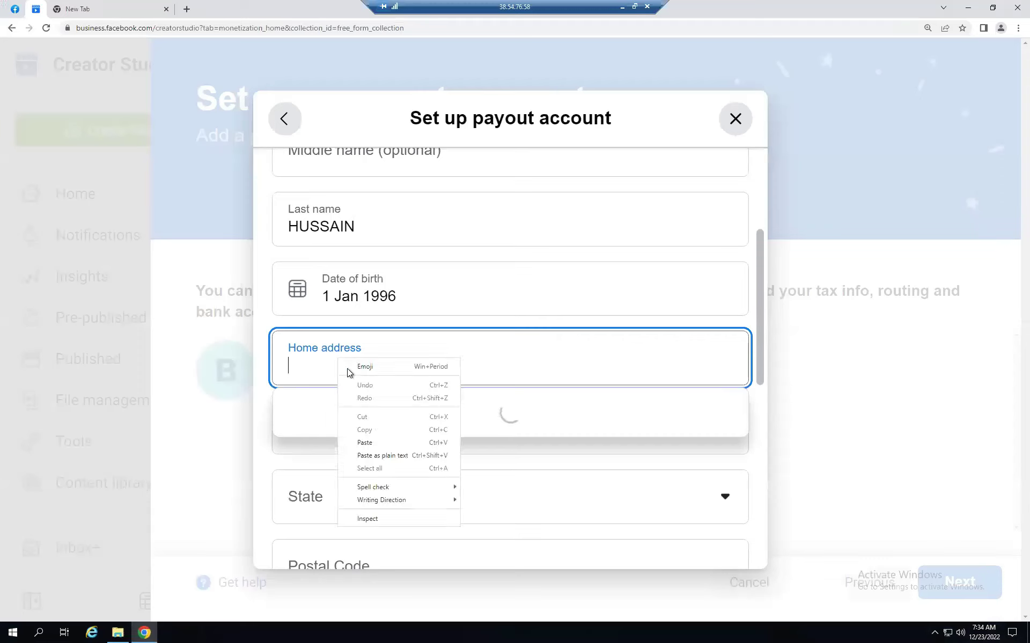
click(366, 442)
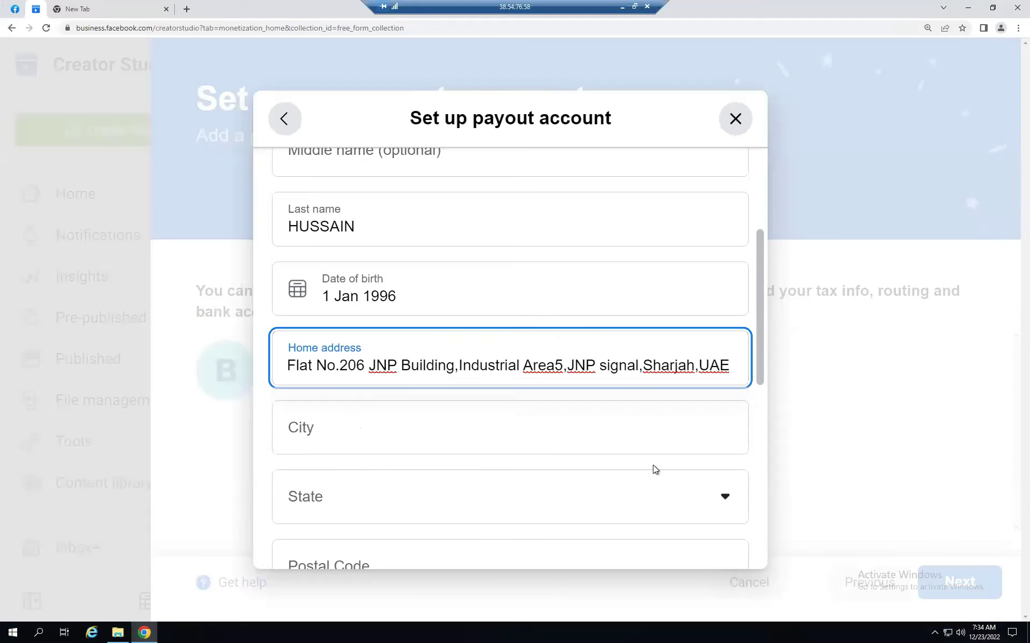
click(438, 429)
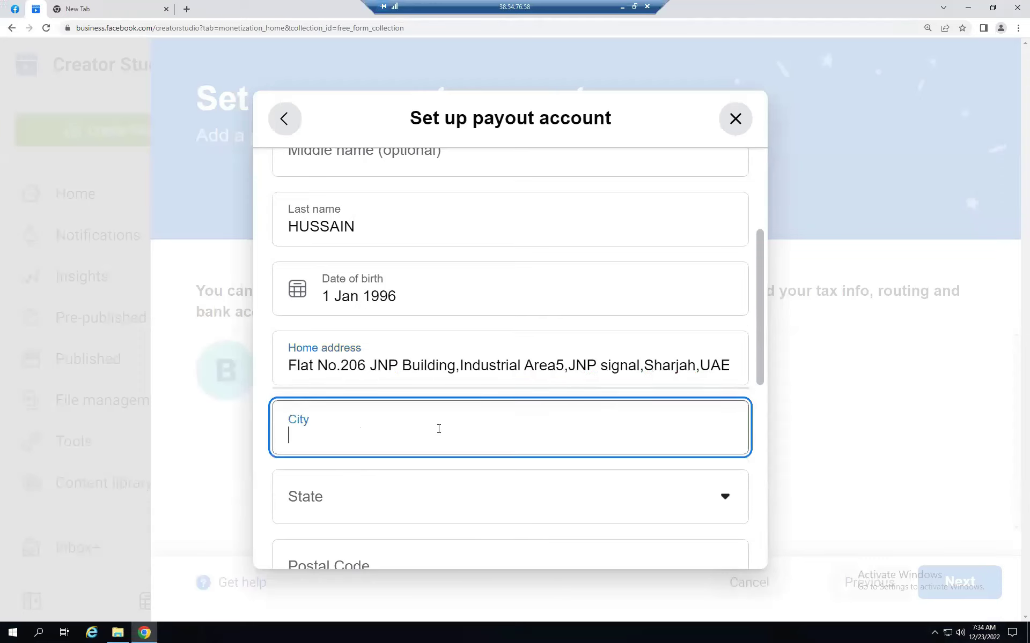
text(Sh)
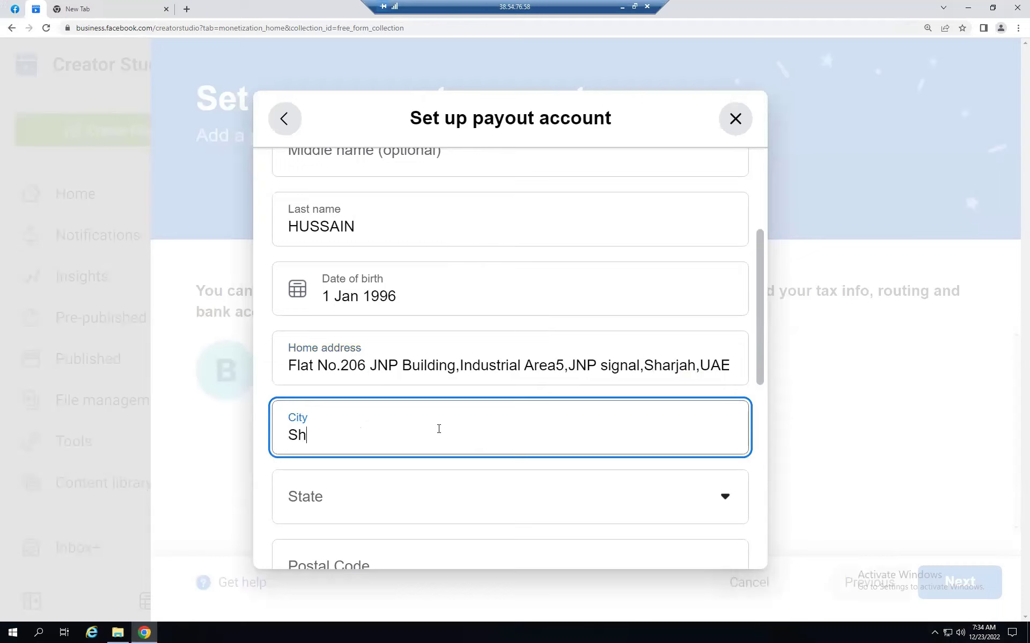
text(arjah)
- Set the state to Emirate of Sharjah and postal code 00000, then minimize the remote session
scroll(480, 402, down, 3)
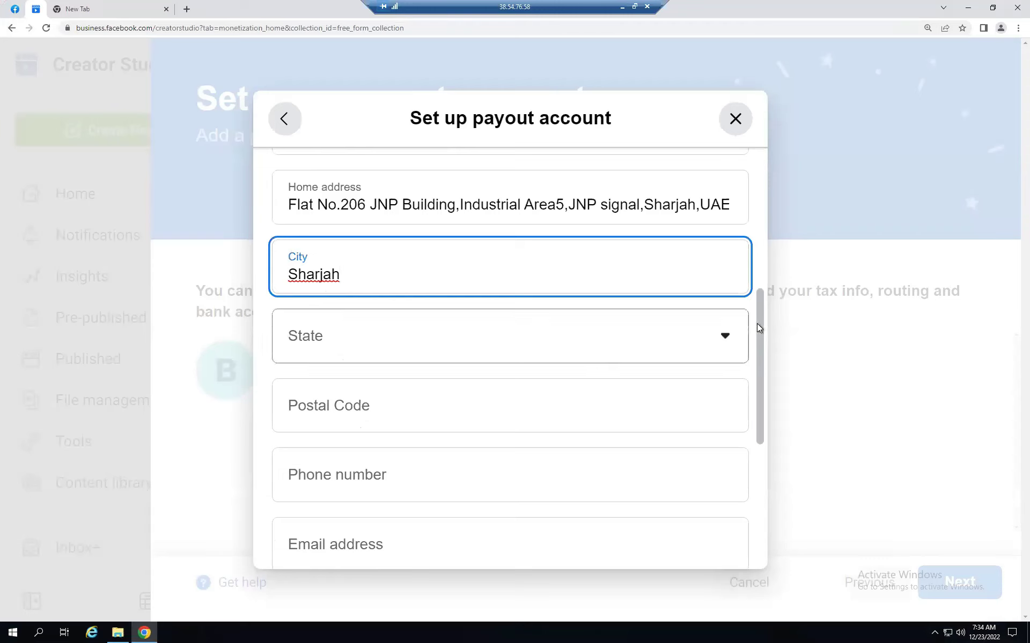
click(679, 342)
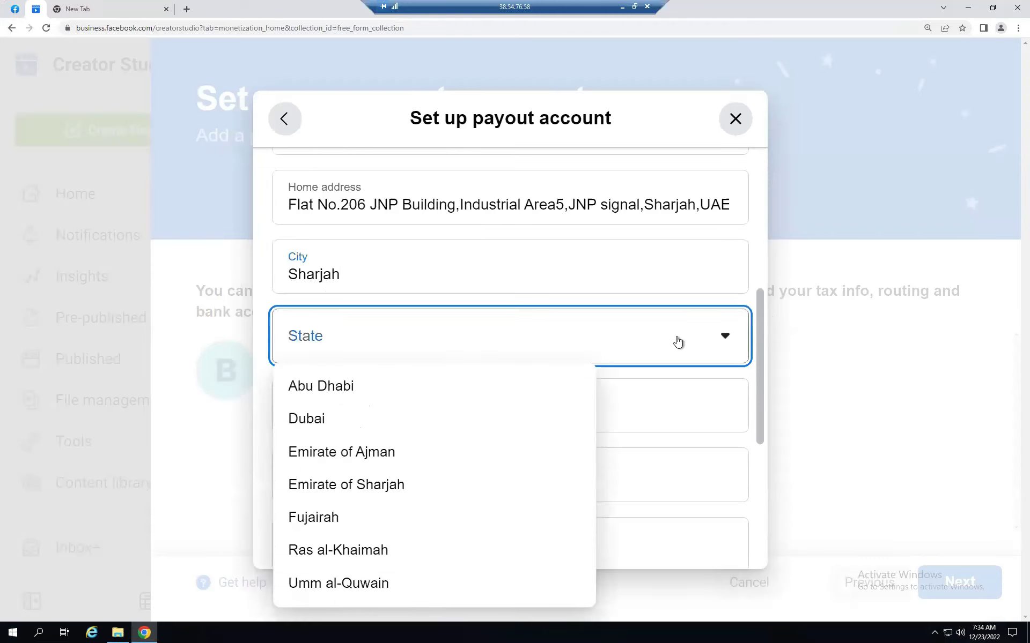
click(348, 493)
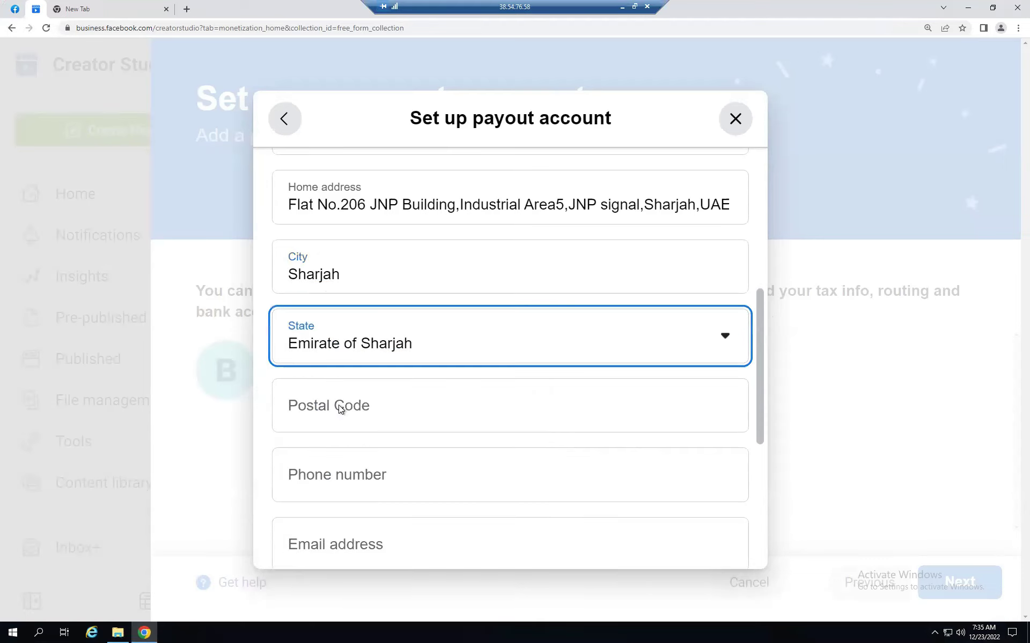
click(341, 410)
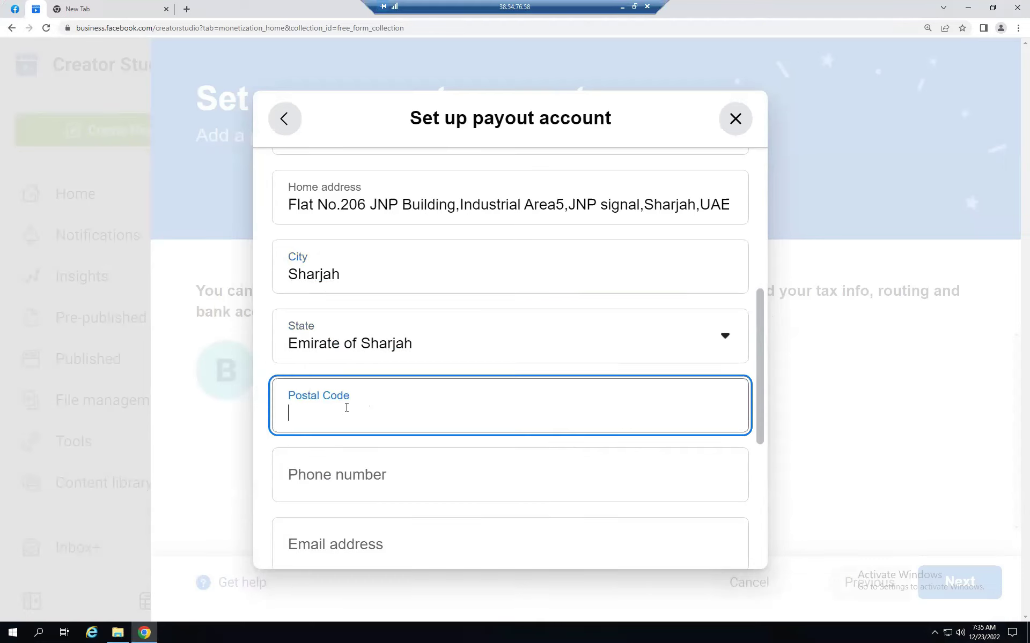
text(00000)
click(622, 11)
scroll(197, 312, left, 3)
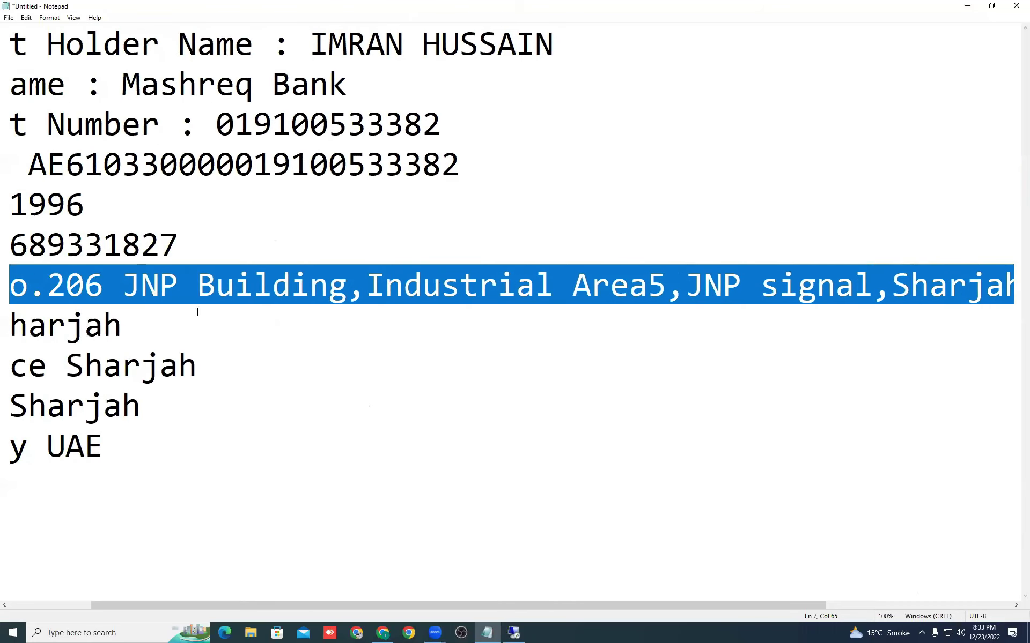
- Deselect the address in the notes and switch back to the remote payout form
click(365, 419)
scroll(278, 402, left, 3)
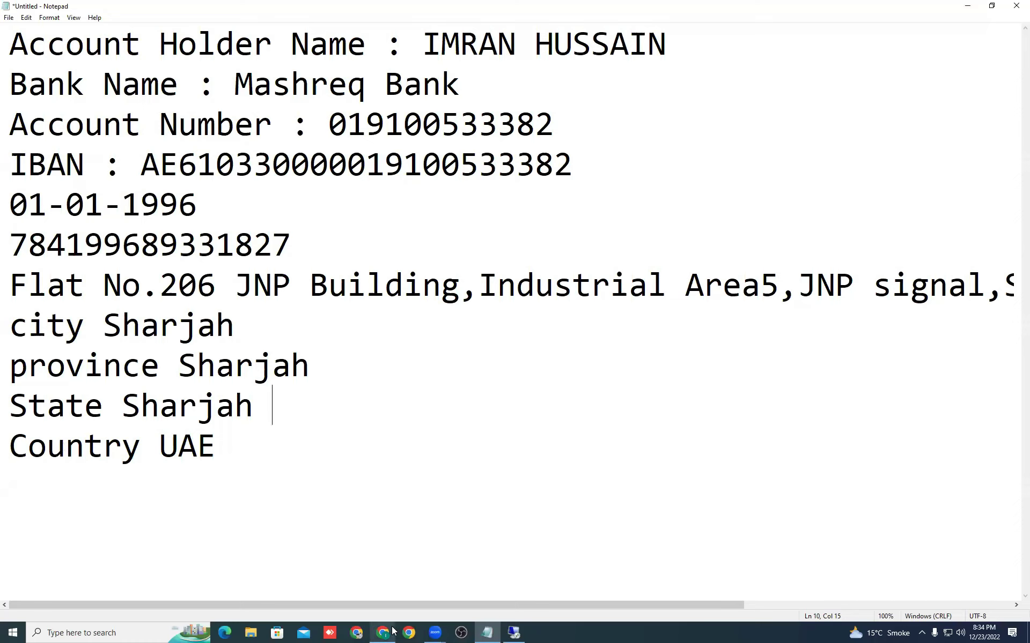
click(514, 626)
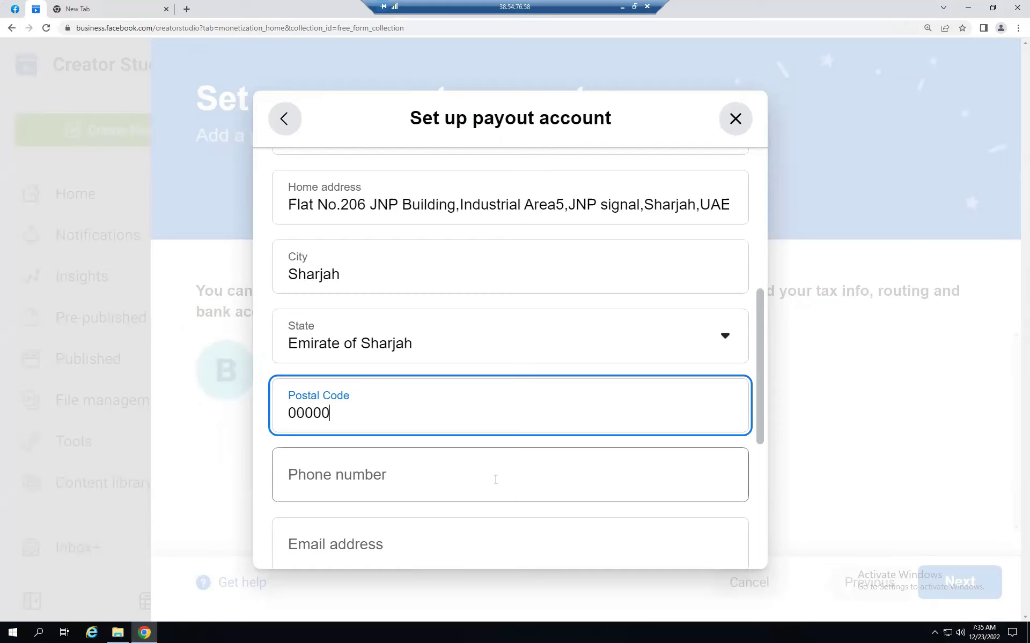
- Enter the phone number and begin typing the e-mail address in the Email address field
click(485, 482)
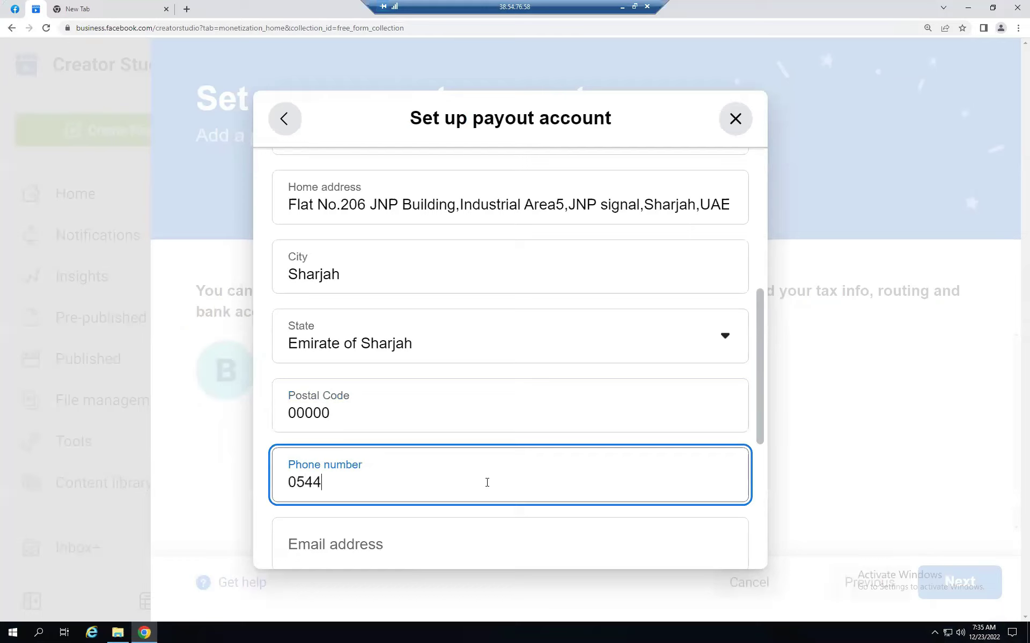
scroll(429, 486, down, 2)
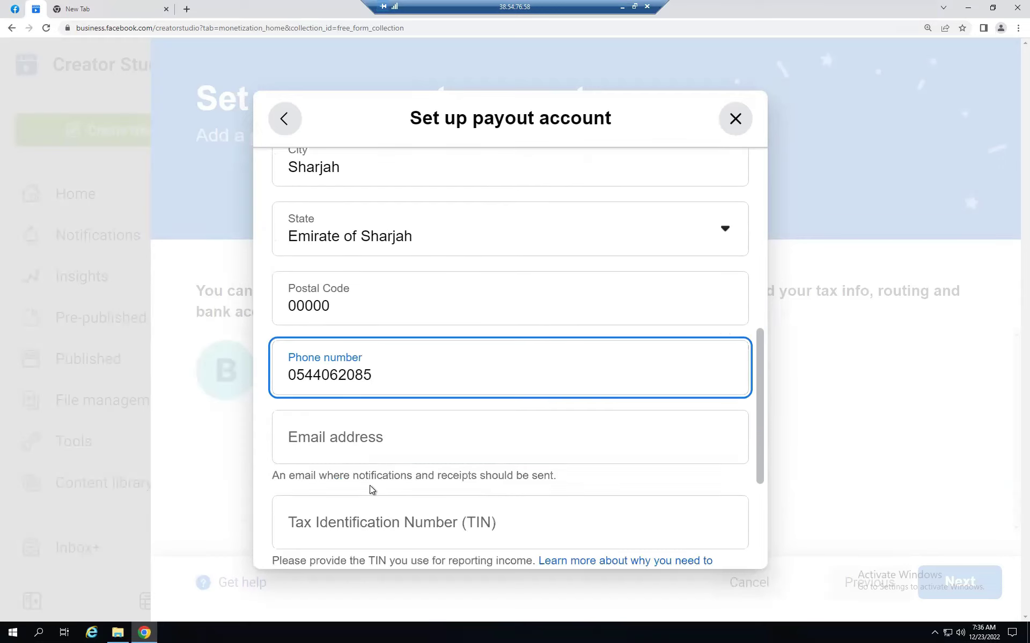
click(352, 447)
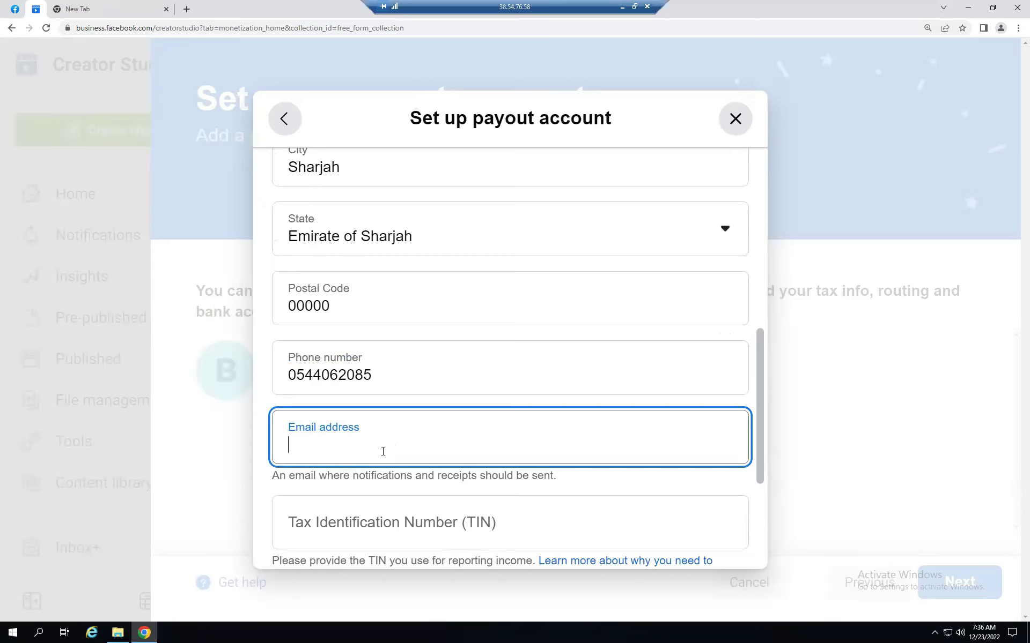
text(ab)
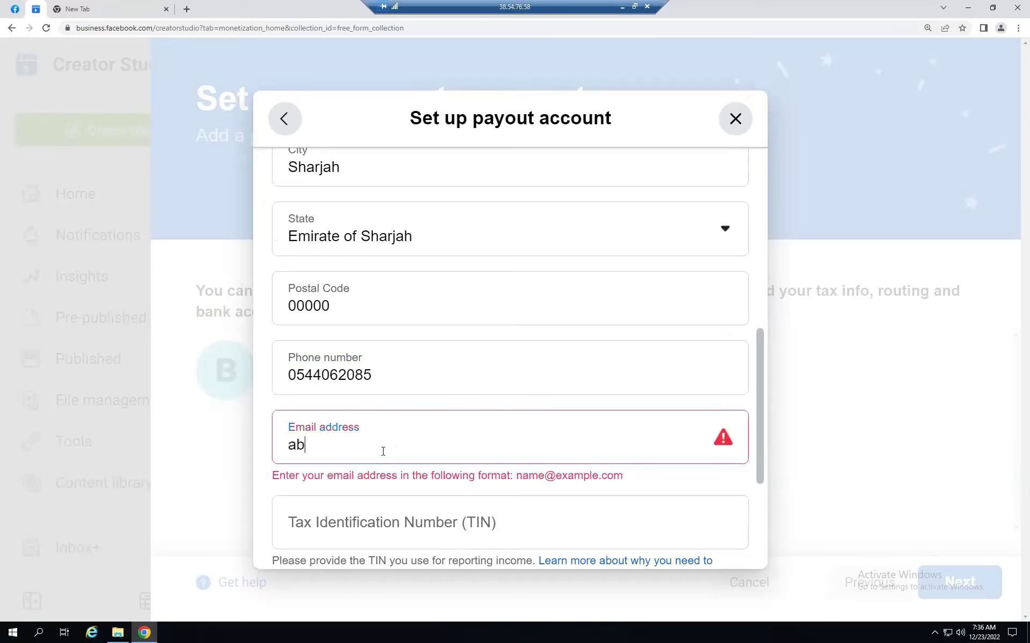
text(asitkha)
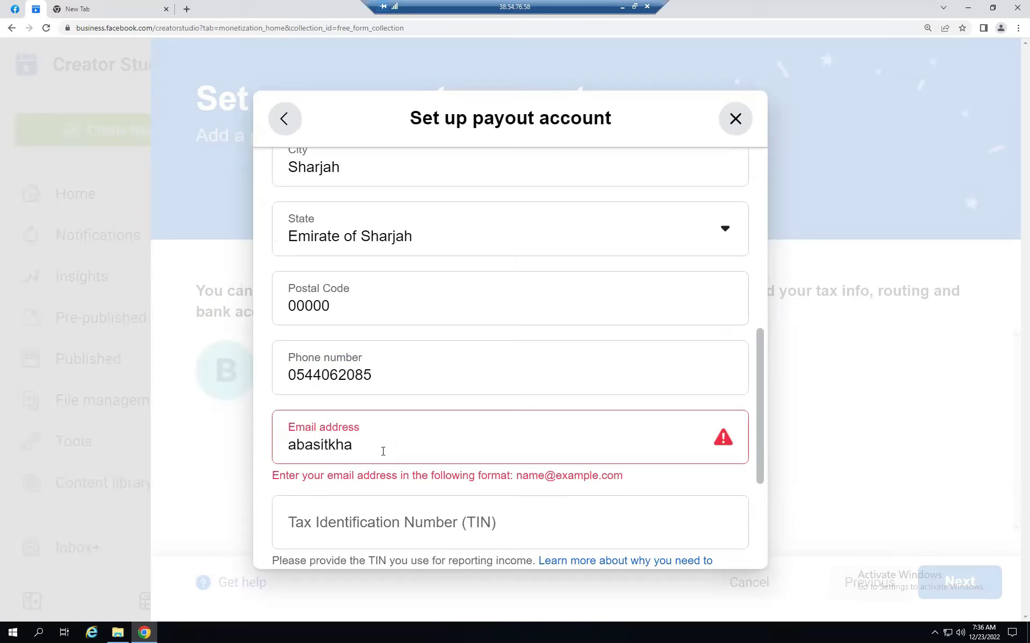